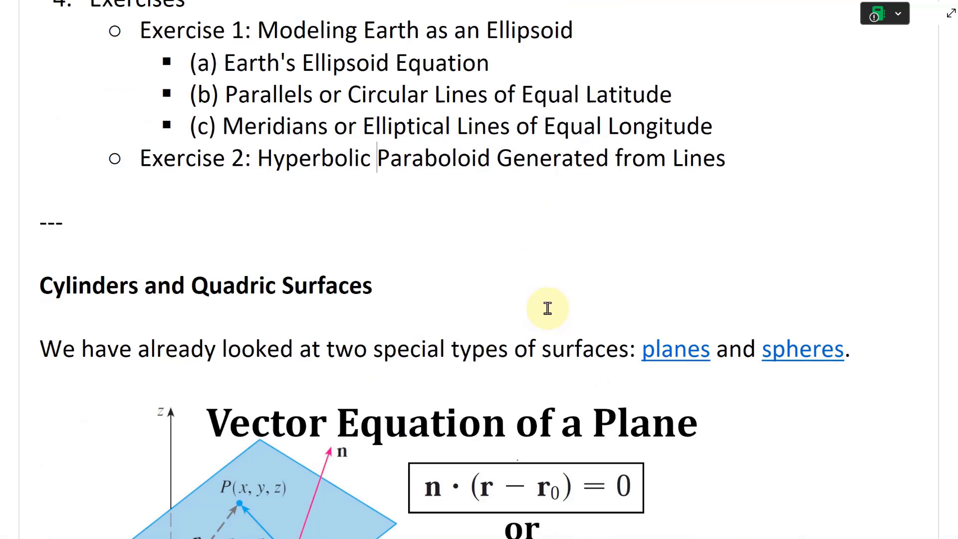
- Scroll through the cylinders notes page to review its content
scroll(321, 282, "down", 2)
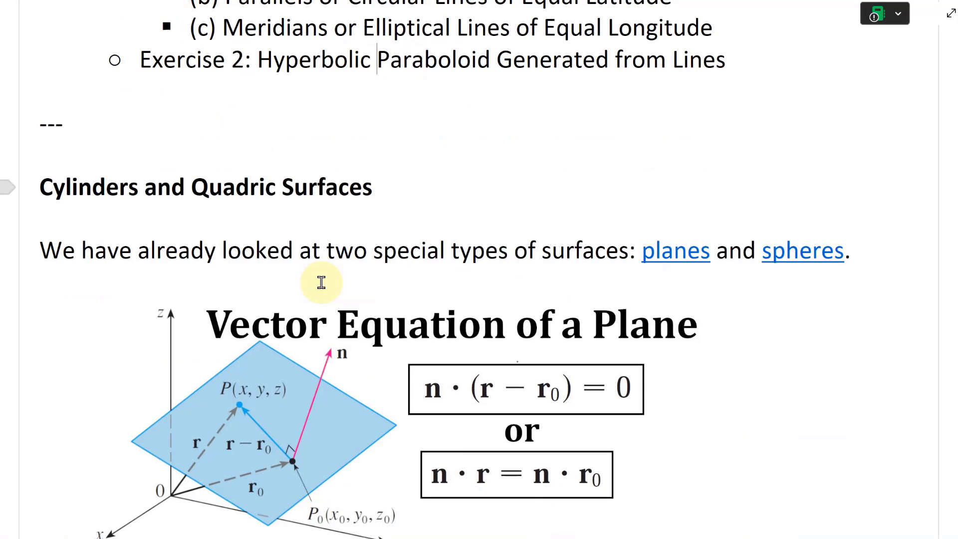
scroll(322, 277, "up", 10)
scroll(322, 277, "down", 8)
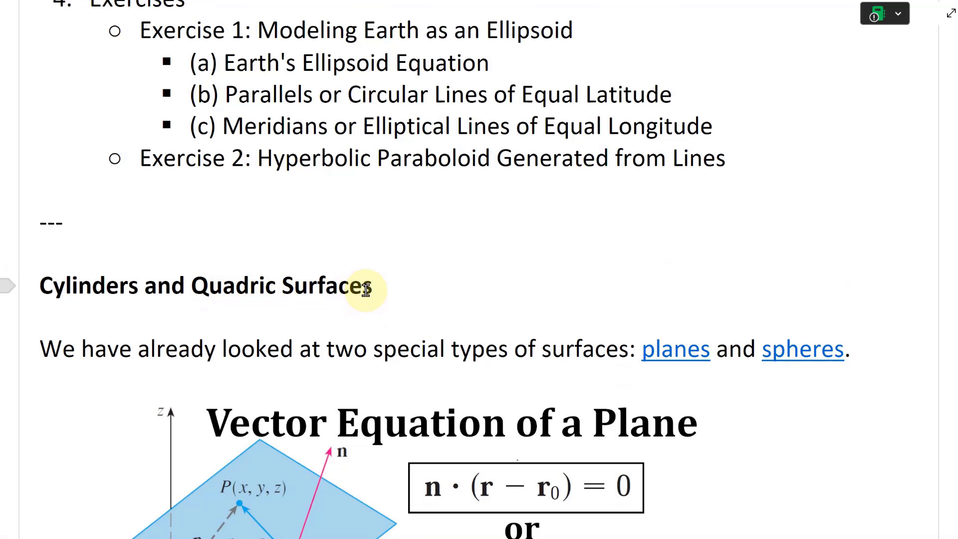
scroll(363, 284, "down", 4)
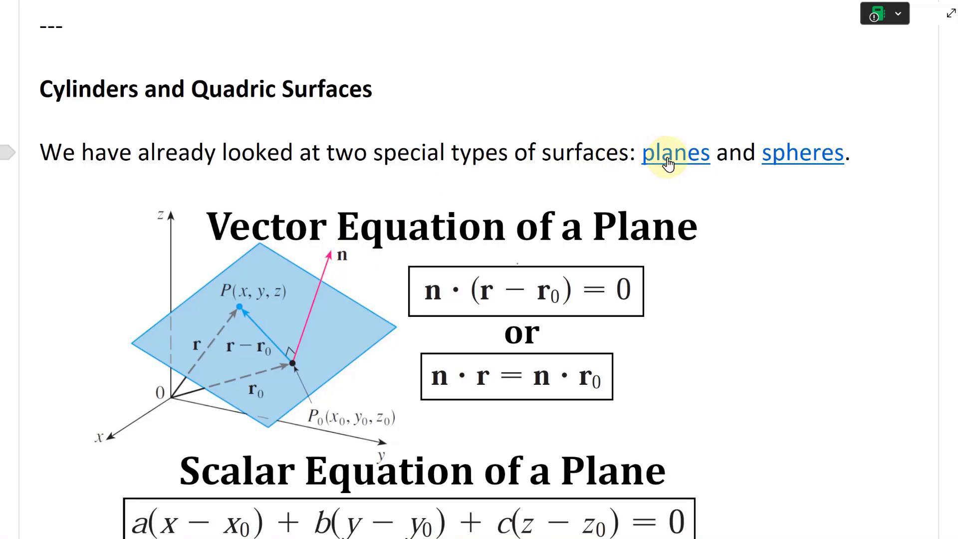
scroll(820, 158, "down", 2)
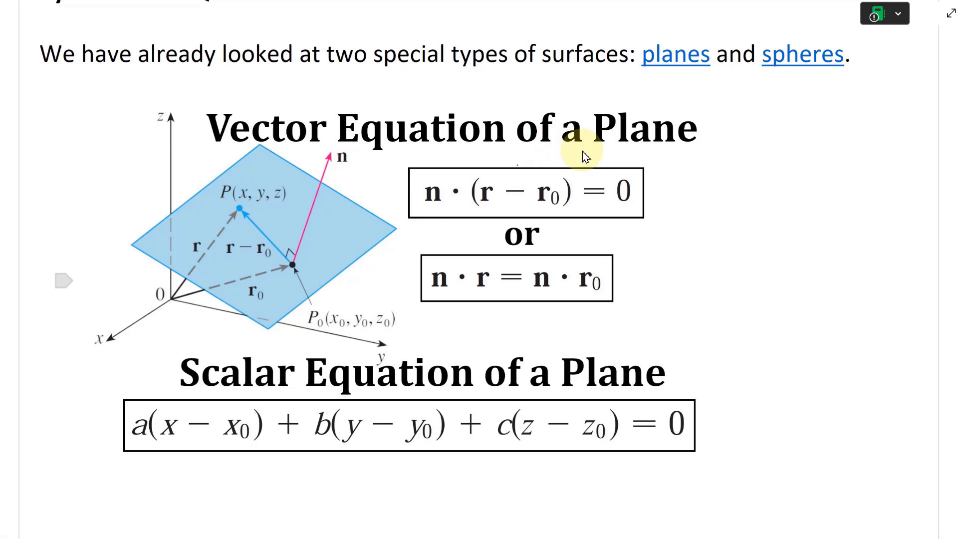
scroll(227, 247, "down", 2)
scroll(214, 241, "up", 2)
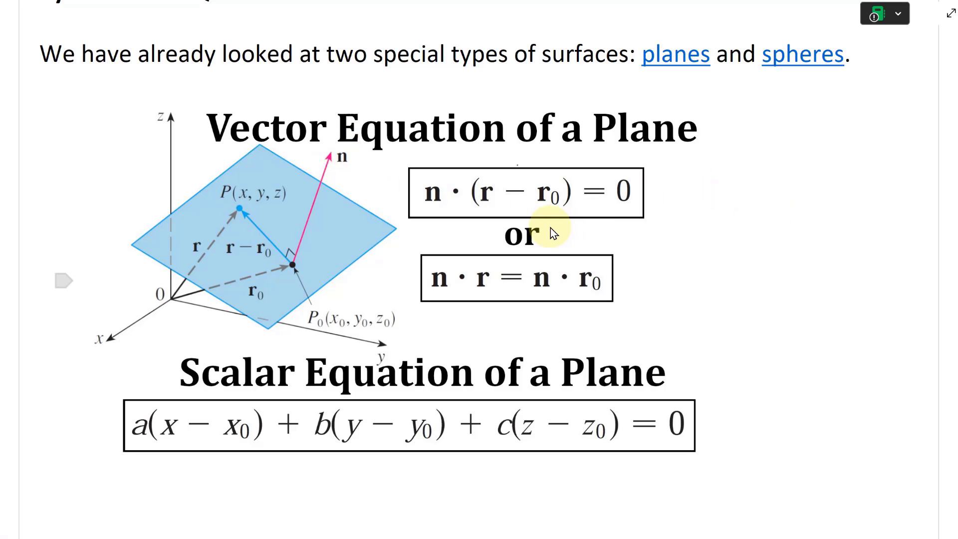
scroll(541, 220, "down", 2)
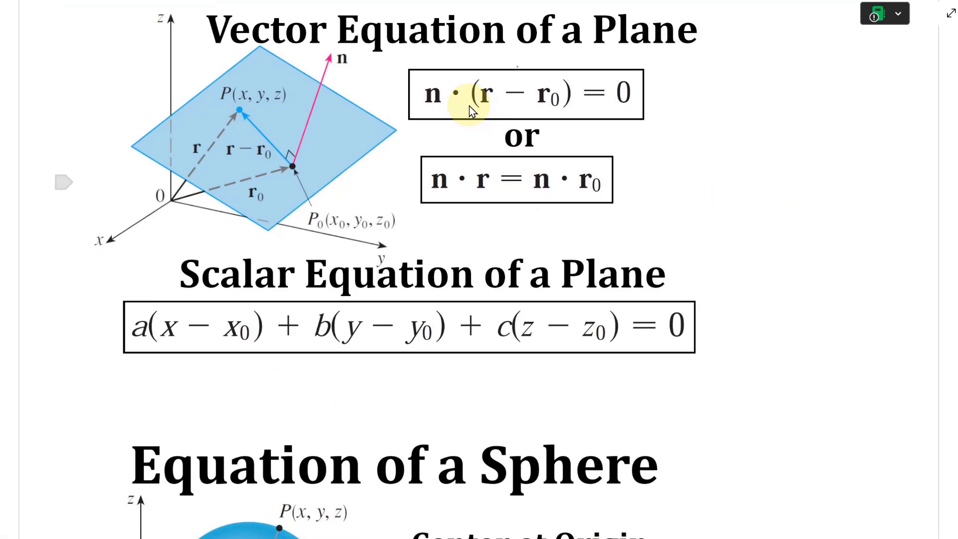
scroll(294, 235, "down", 2)
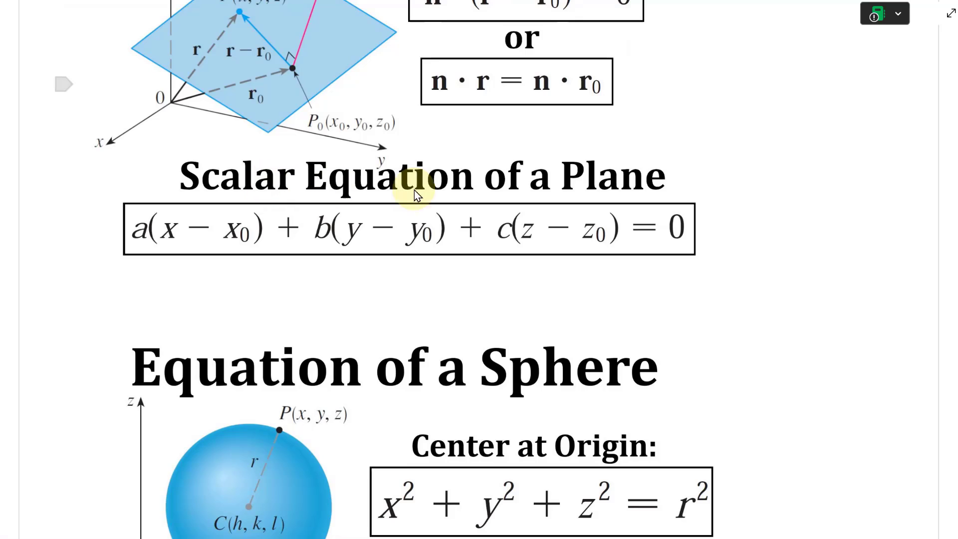
scroll(456, 216, "up", 4)
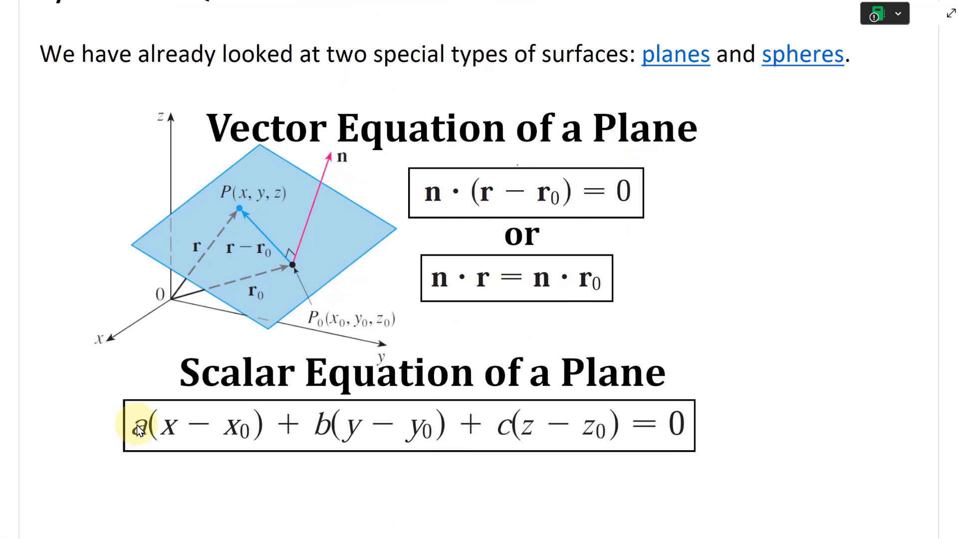
scroll(628, 443, "down", 2)
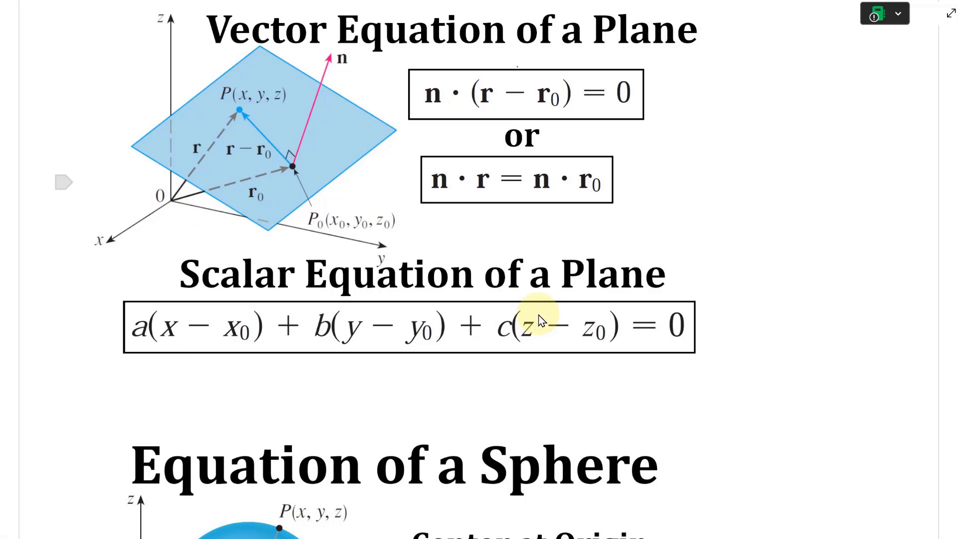
scroll(538, 319, "down", 5)
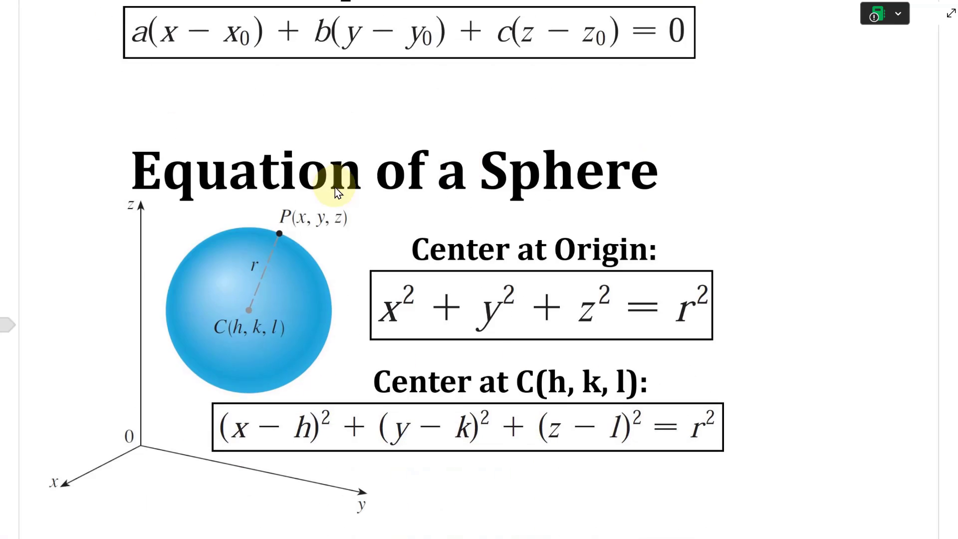
- Select the sphere equations slide image and continue reviewing the page
left_click(410, 314)
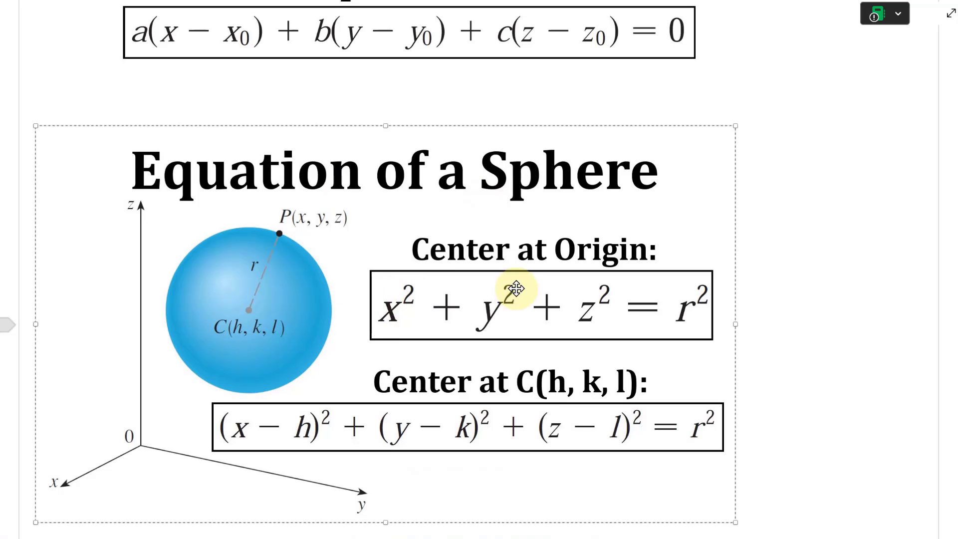
scroll(517, 288, "down", 2)
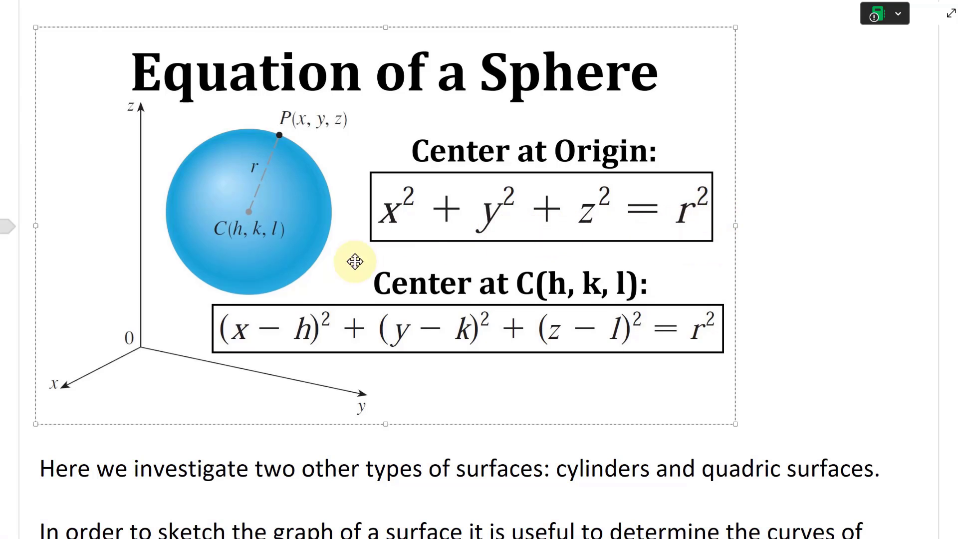
left_click(250, 259)
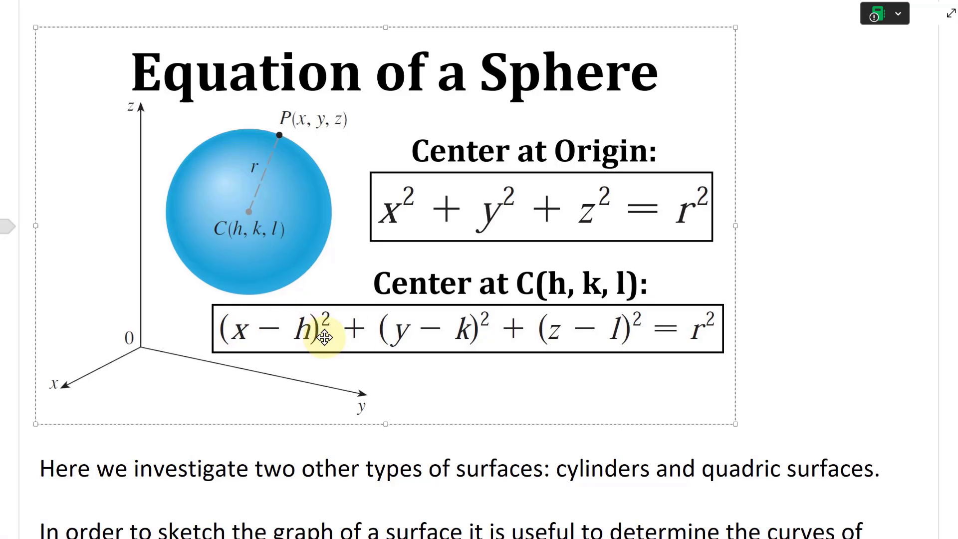
scroll(703, 406, "up", 8)
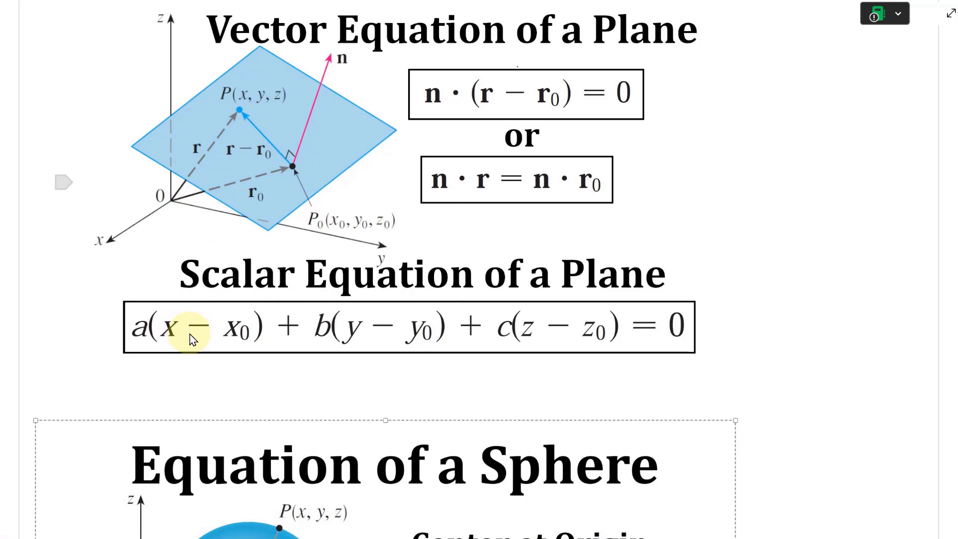
scroll(504, 133, "down", 6)
scroll(599, 186, "up", 2)
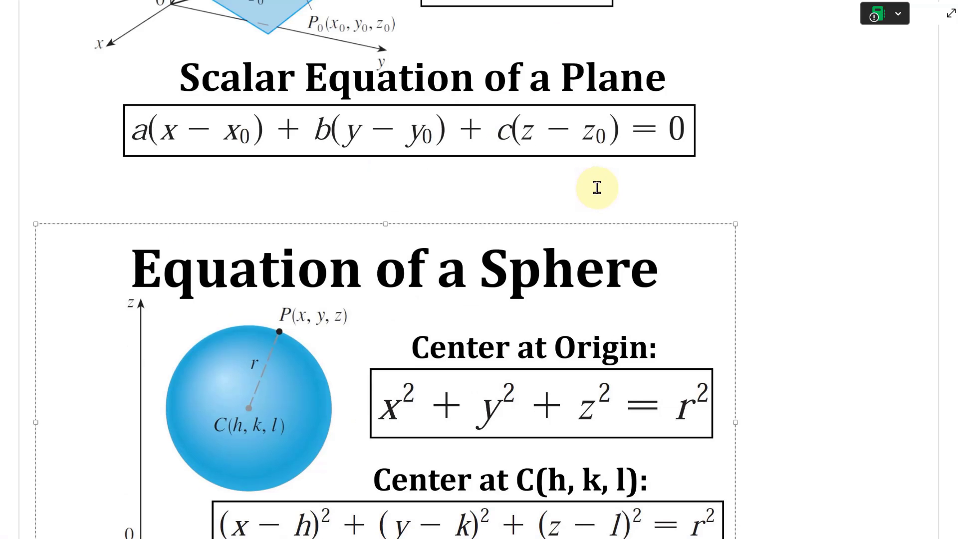
scroll(596, 187, "down", 1)
scroll(597, 187, "down", 8)
scroll(278, 270, "up", 2)
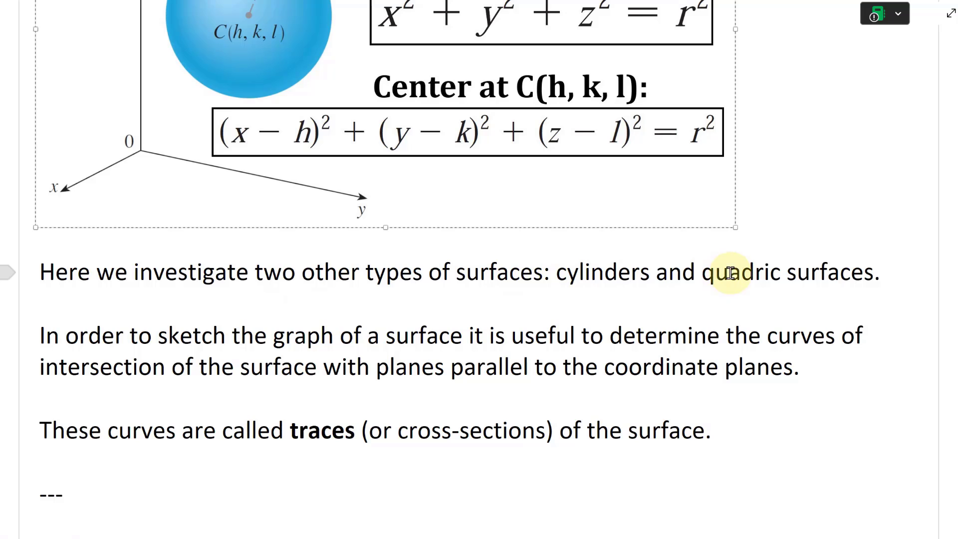
scroll(280, 285, "down", 2)
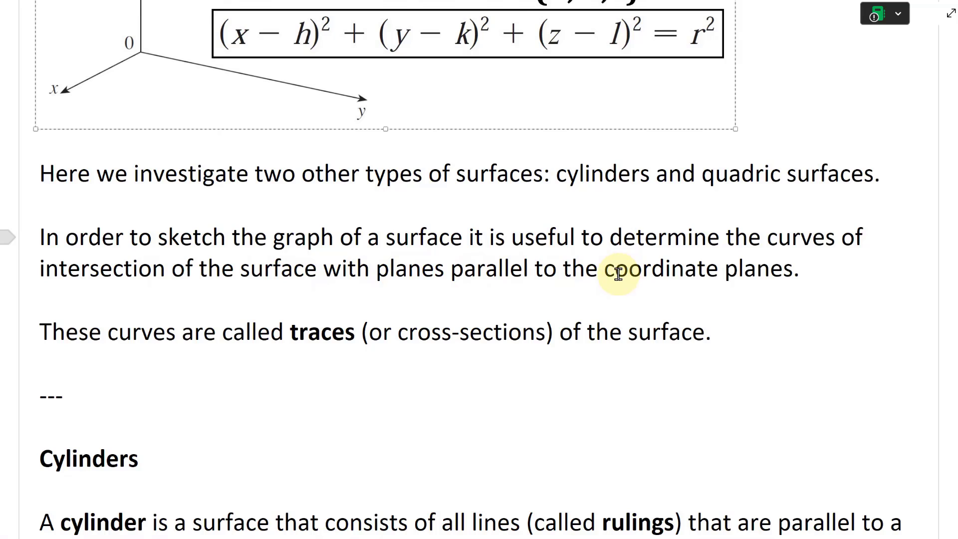
scroll(618, 299, "down", 2)
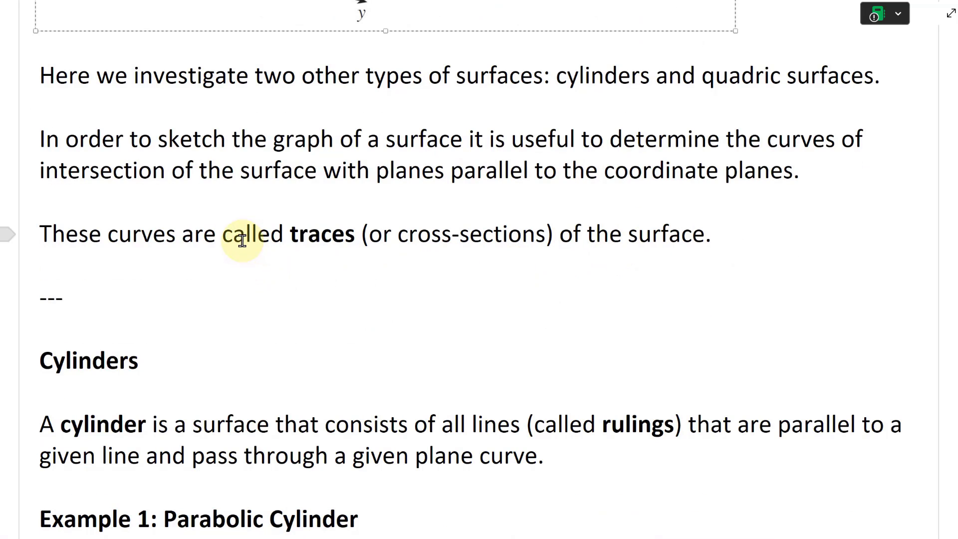
- Highlight the phrase defining traces and the Cylinders heading, then deselect them
left_click_drag(225, 237, 443, 237)
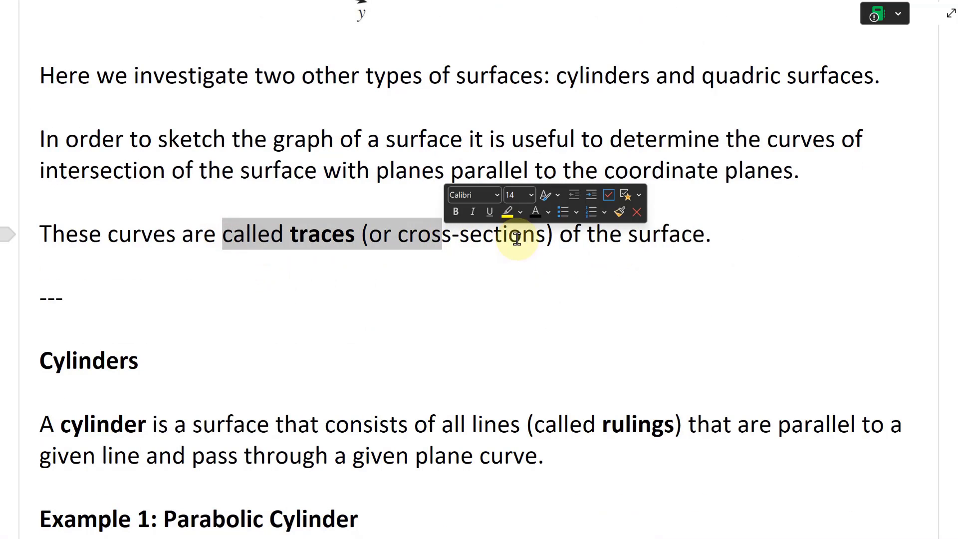
left_click(637, 235)
scroll(695, 39, "down", 1)
scroll(315, 308, "down", 2)
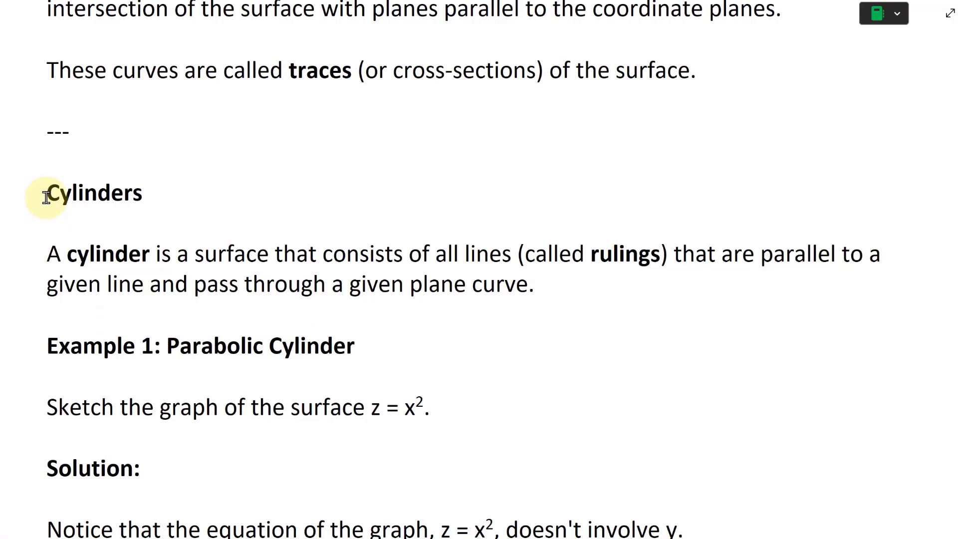
left_click_drag(46, 197, 140, 194)
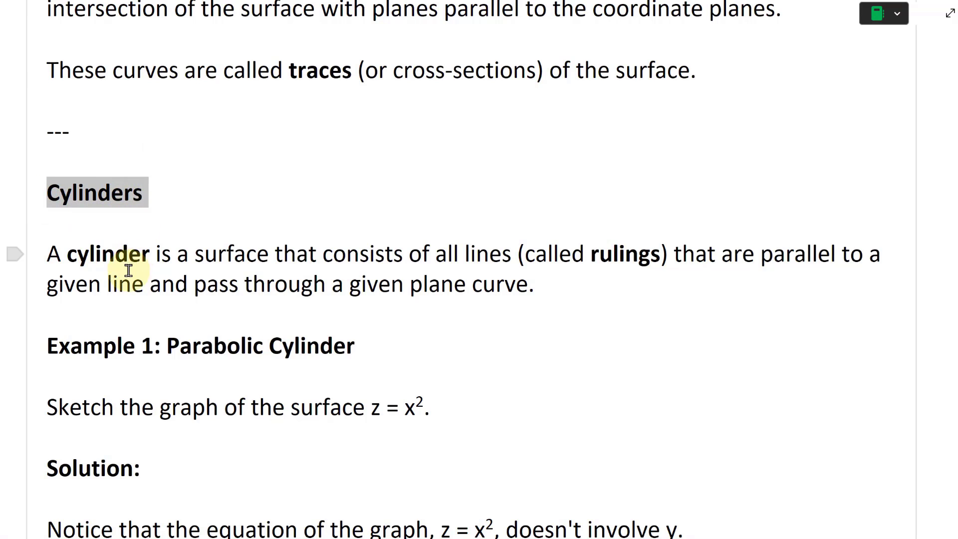
scroll(128, 272, "down", 2)
left_click(127, 223)
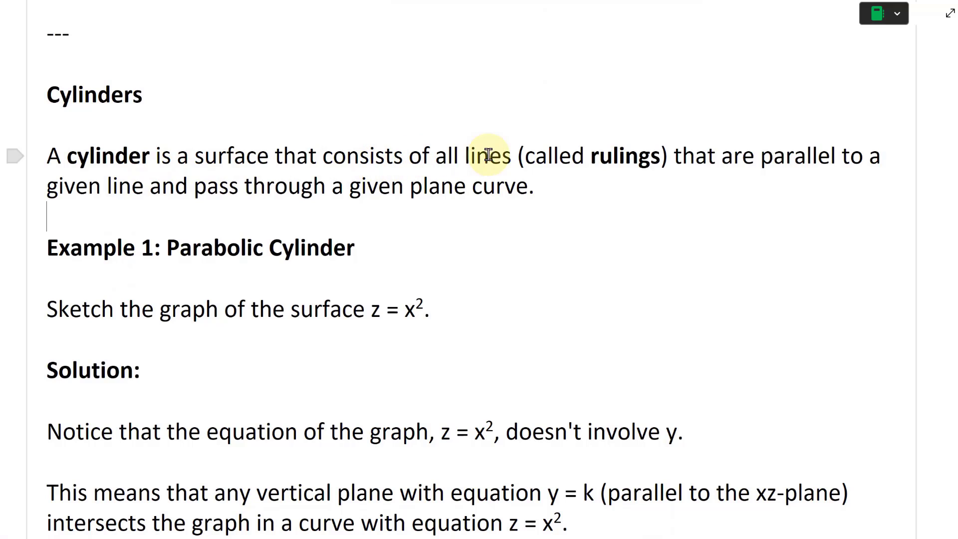
- Highlight the phrase 'called rulings', then clear the selection
left_click_drag(528, 154, 655, 158)
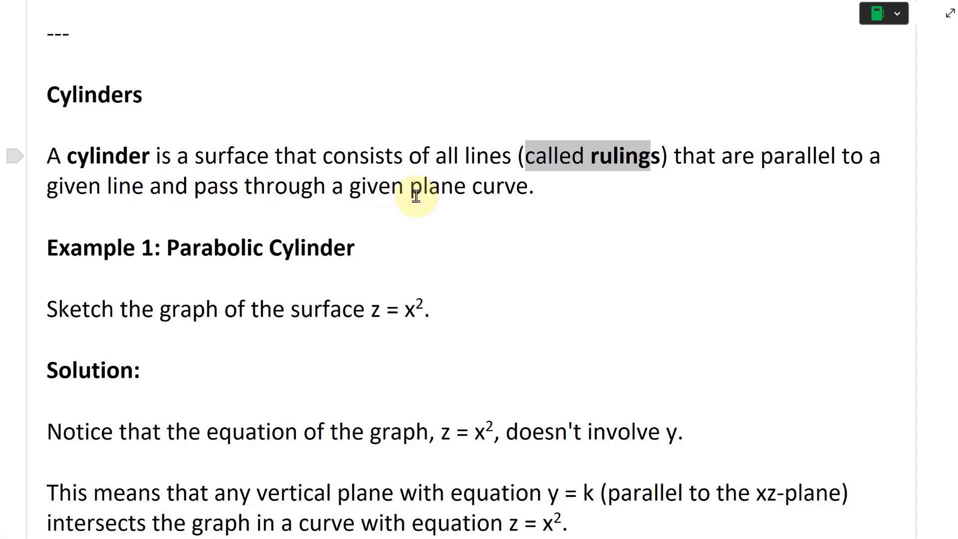
scroll(296, 217, "down", 2)
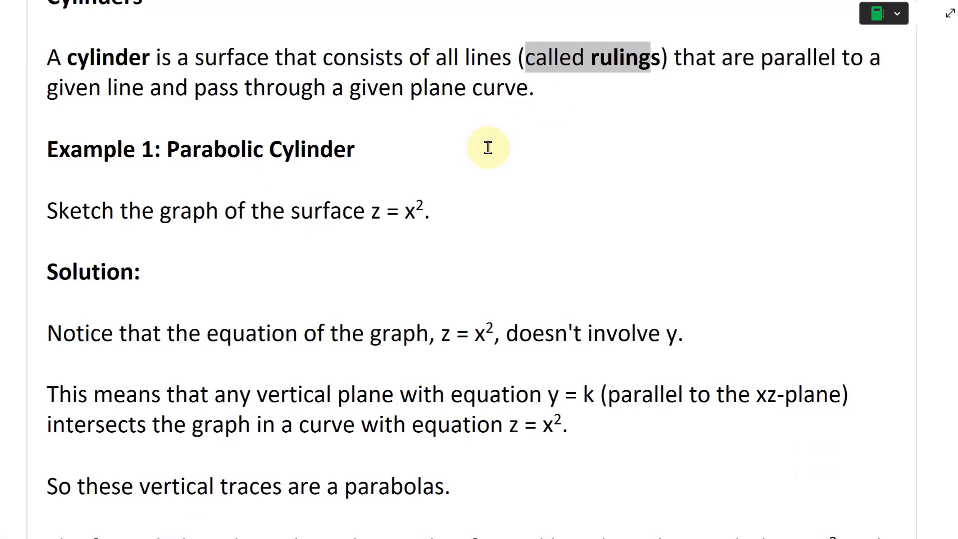
scroll(488, 147, "up", 2)
left_click(52, 252)
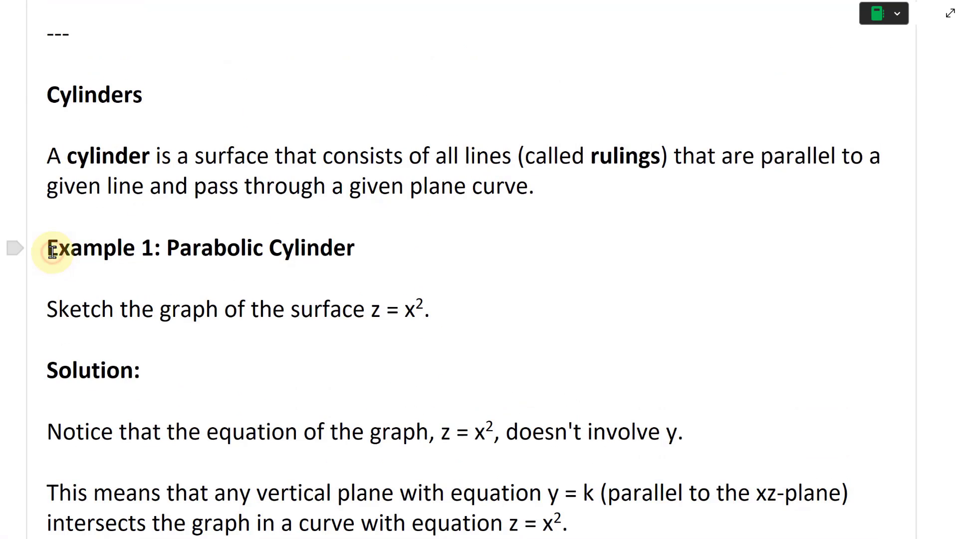
scroll(310, 224, "down", 2)
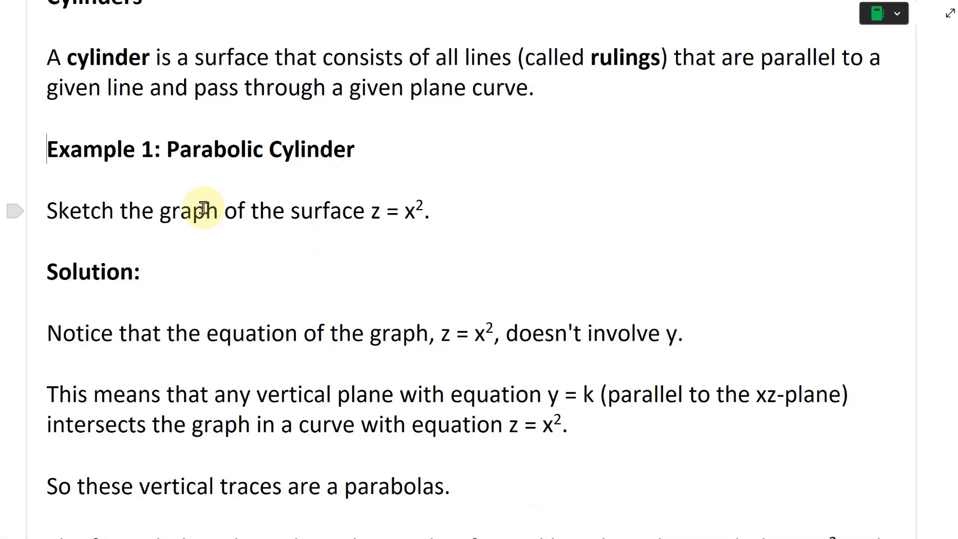
scroll(202, 207, "down", 2)
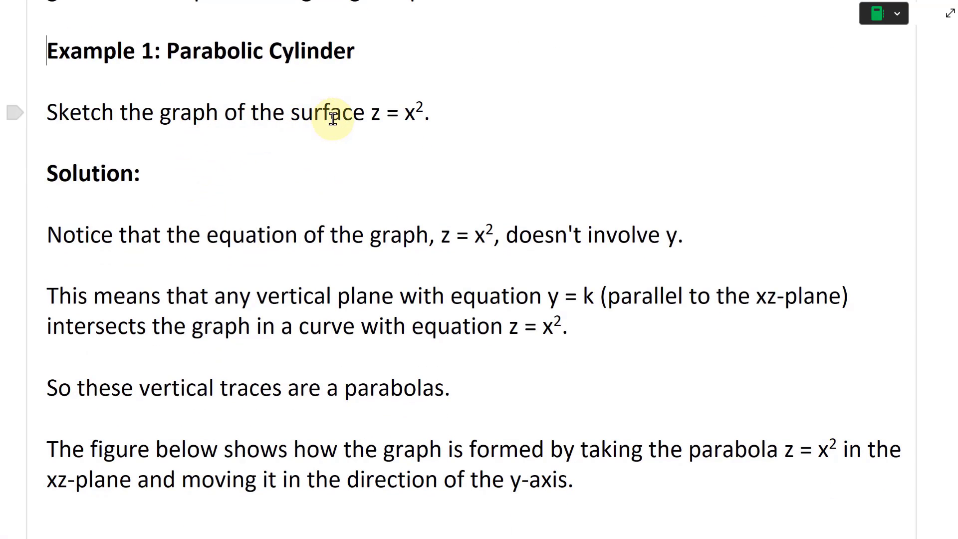
- Emphasise z = x², 'doesn't involve y' and y = k in Example 1 in turn
left_click_drag(369, 116, 424, 114)
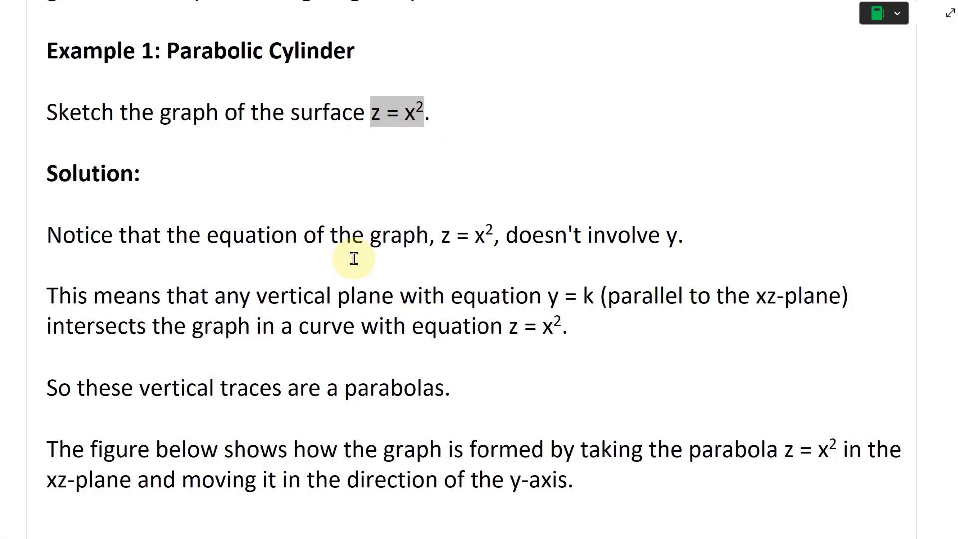
scroll(354, 258, "up", 2)
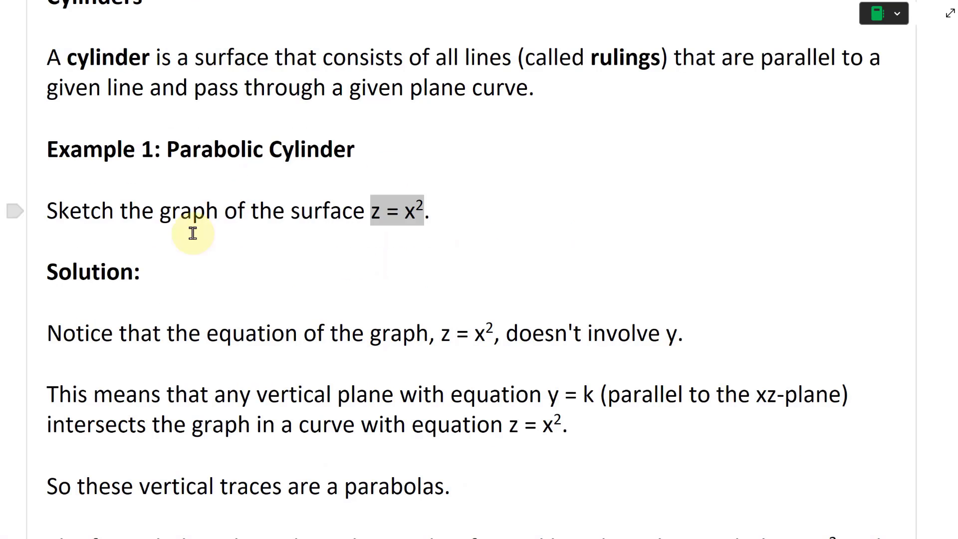
scroll(159, 278, "down", 2)
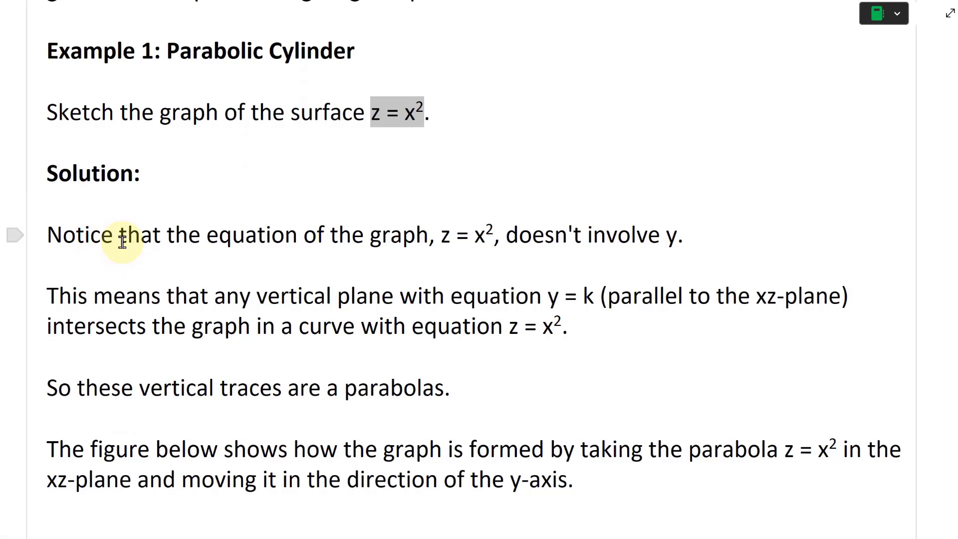
left_click(378, 98)
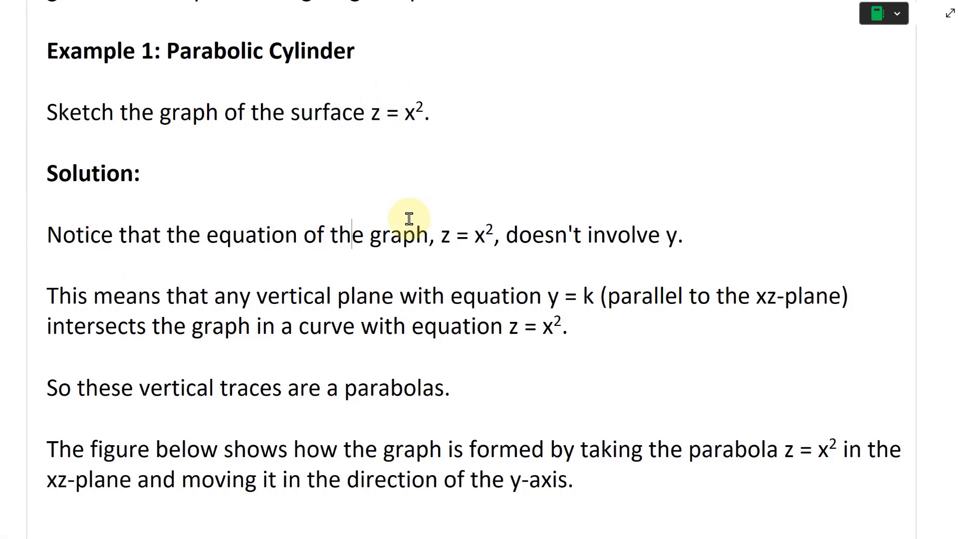
left_click_drag(505, 236, 787, 231)
left_click(200, 307)
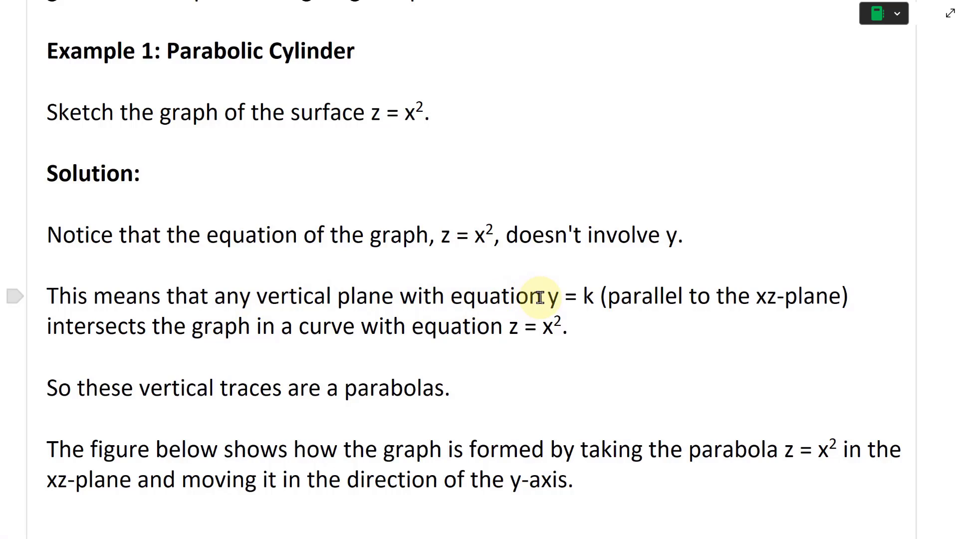
left_click_drag(548, 297, 596, 296)
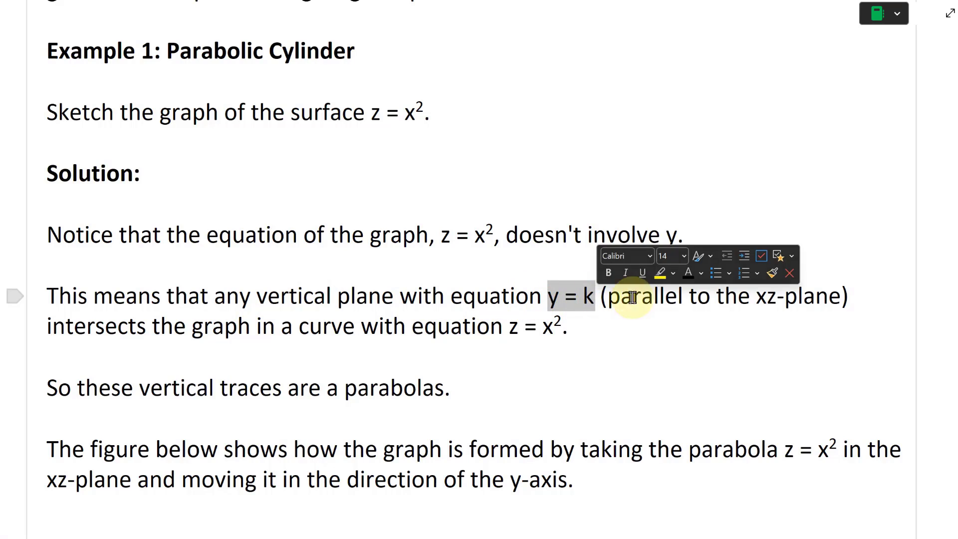
left_click(748, 296)
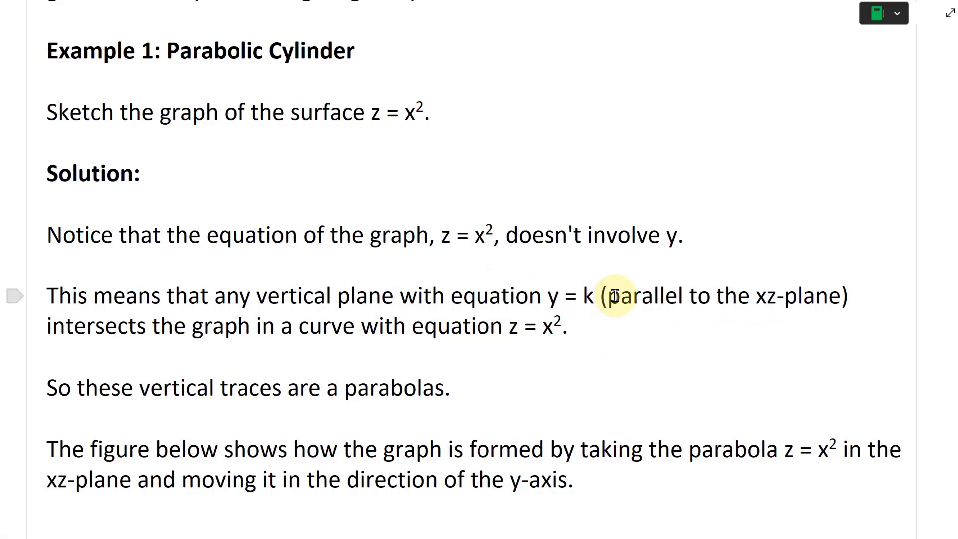
- Delete the extra 'a' so the line reads 'So these vertical traces are parabolas.'
scroll(615, 294, "down", 2)
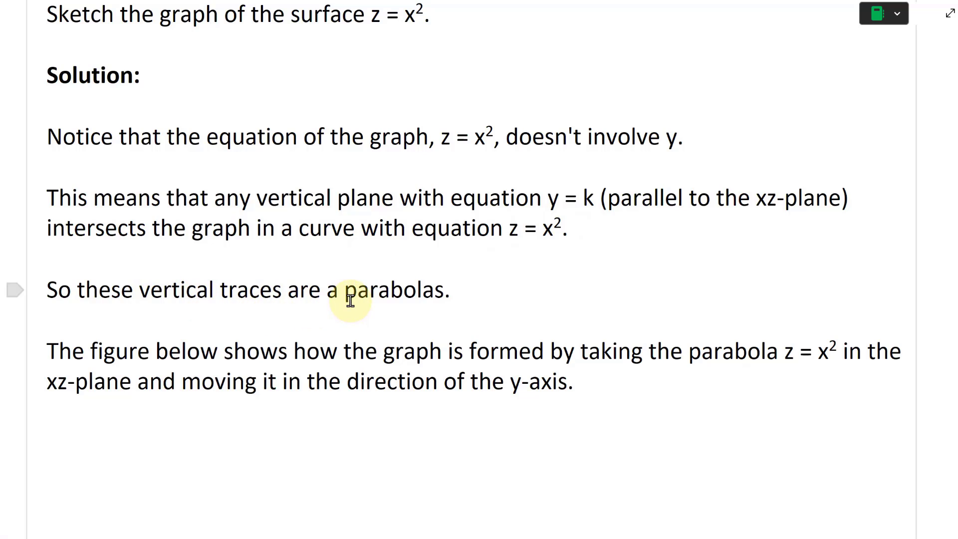
type("ll")
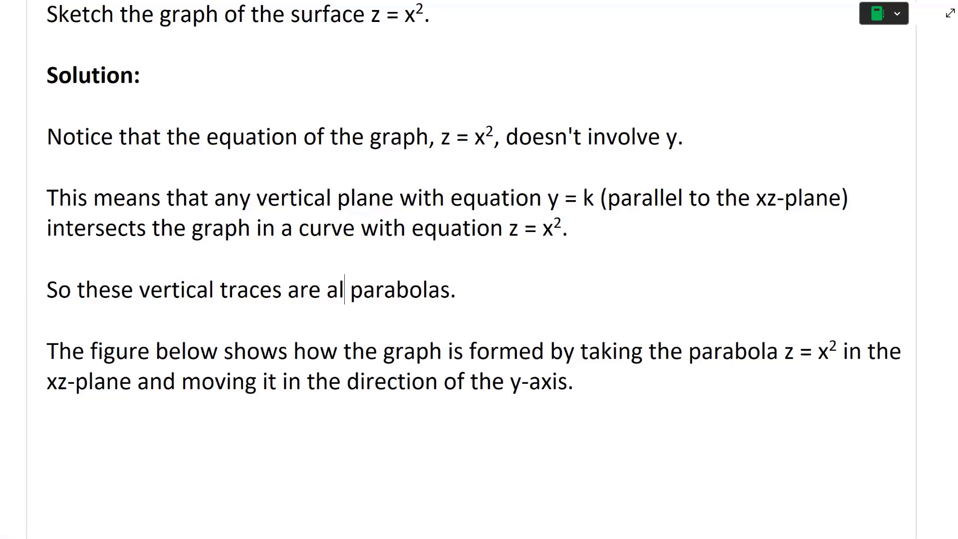
key("BackSpace")
key("BackSpace")
key("BackSpace")
key("BackSpace")
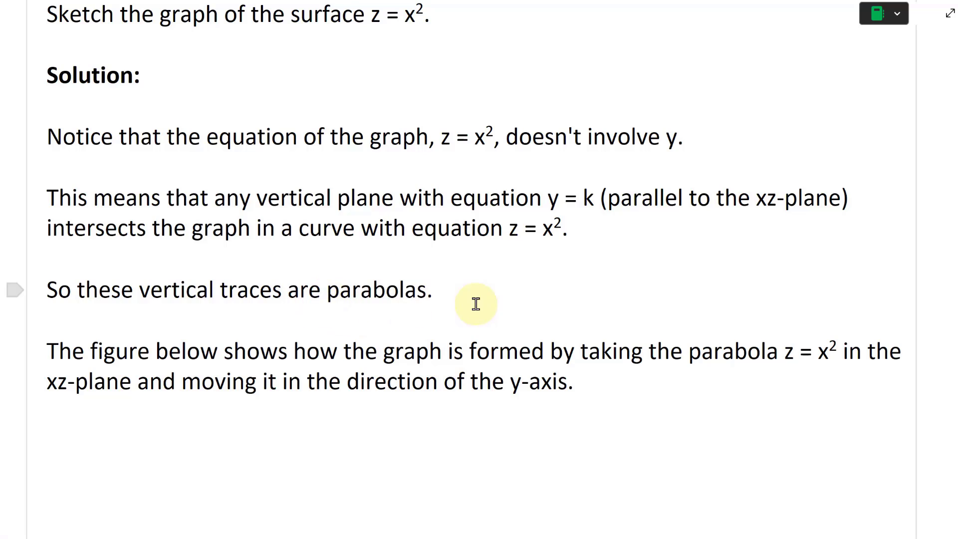
scroll(349, 245, "down", 2)
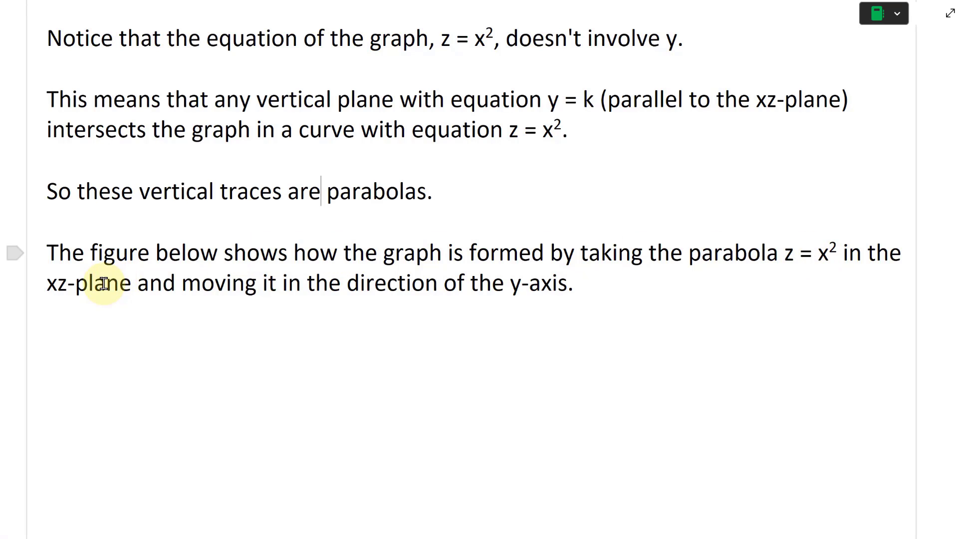
scroll(377, 282, "down", 3)
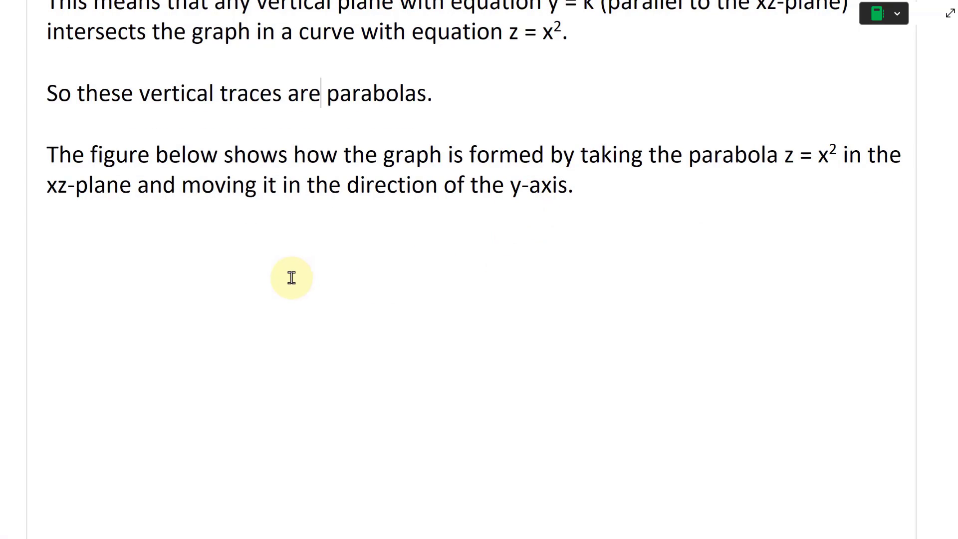
- Scroll to the space below the figure caption where the trough sketch is drawn
scroll(288, 278, "down", 3)
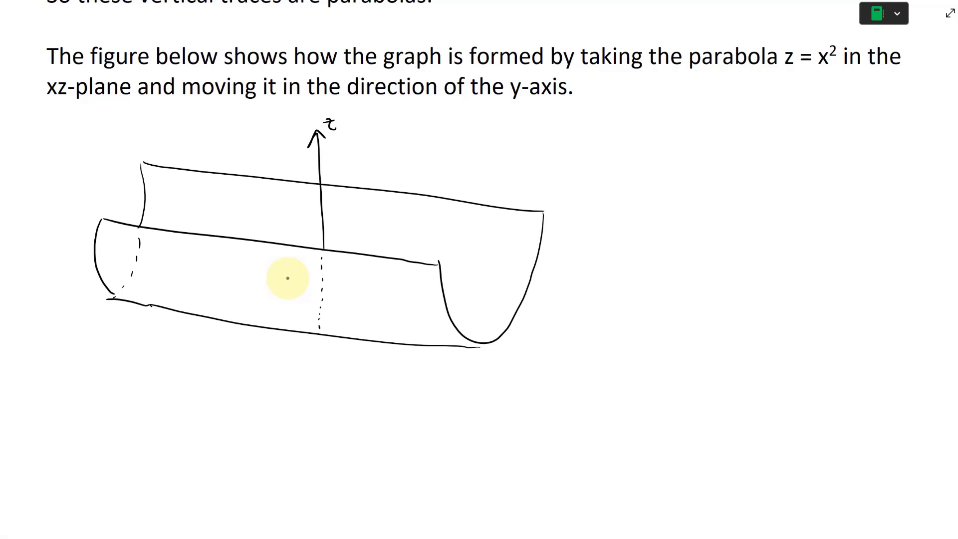
scroll(288, 277, "up", 4)
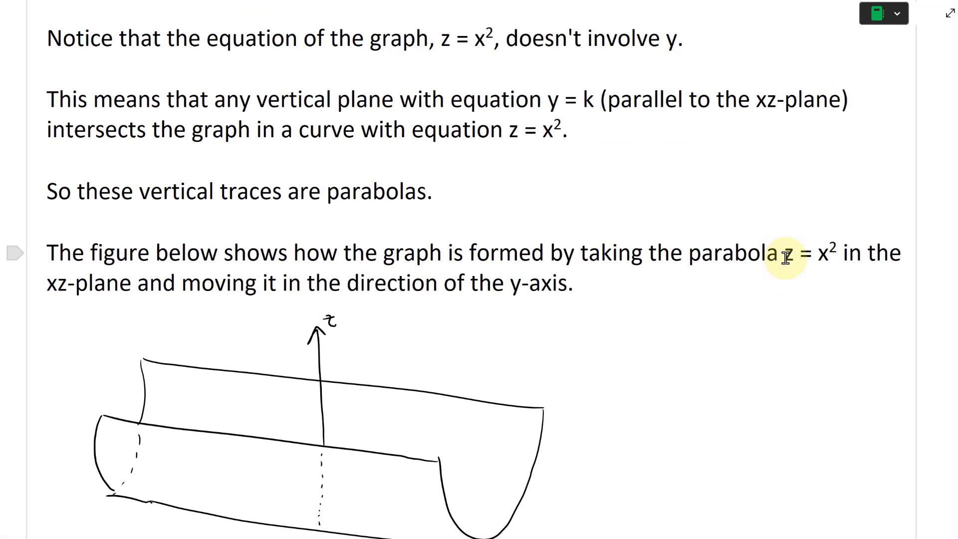
scroll(788, 257, "down", 4)
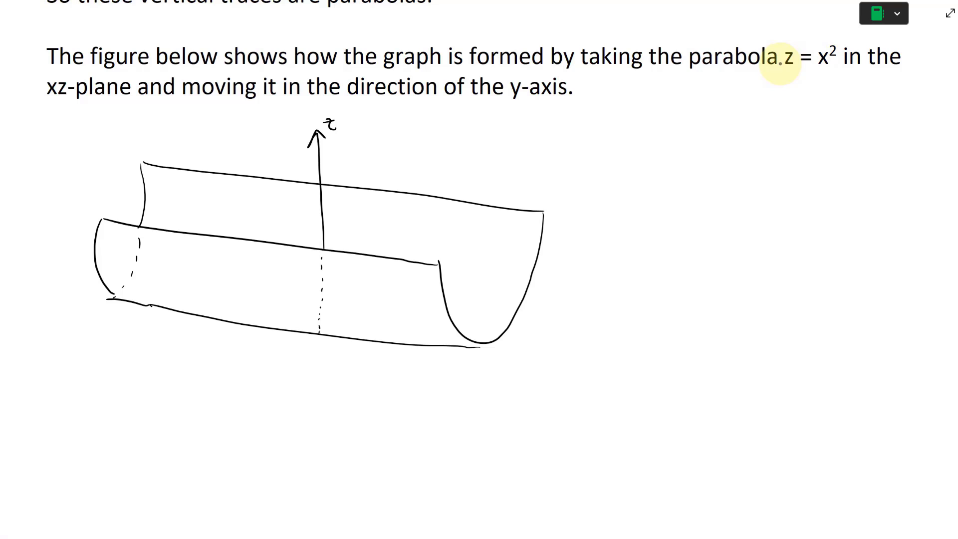
- Draw the y-axis to the right and the x-axis down-left from the origin
left_click_drag(478, 345, 644, 348)
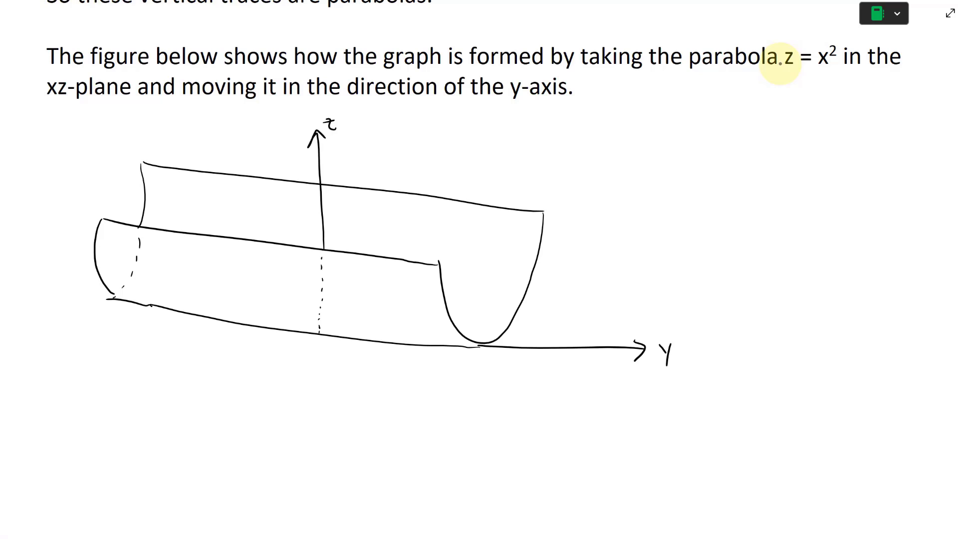
left_click_drag(316, 340, 195, 451)
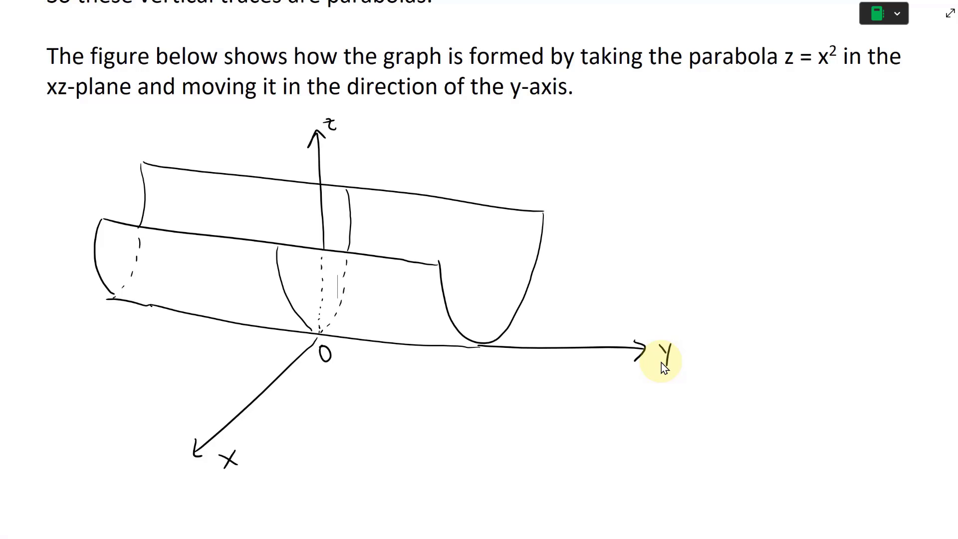
scroll(398, 253, "up", 4)
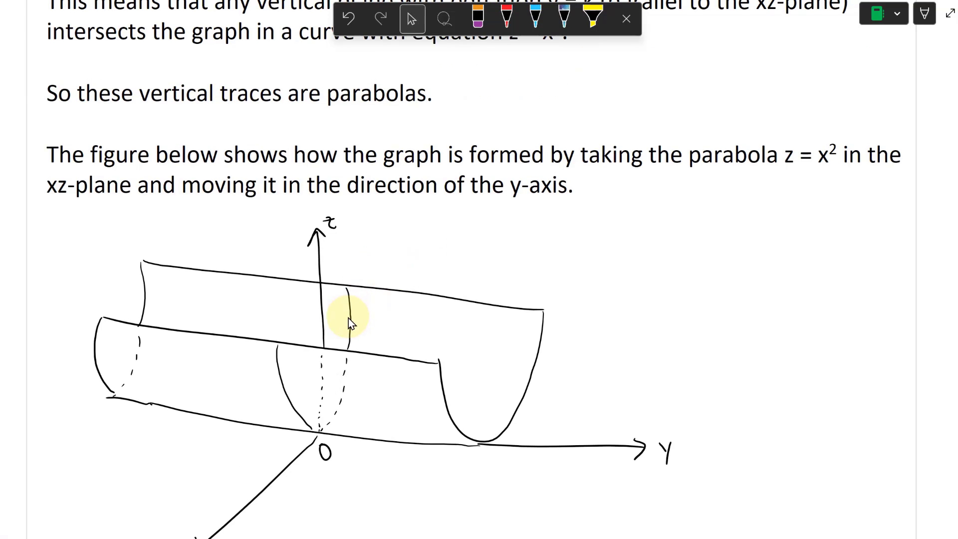
scroll(348, 321, "up", 12)
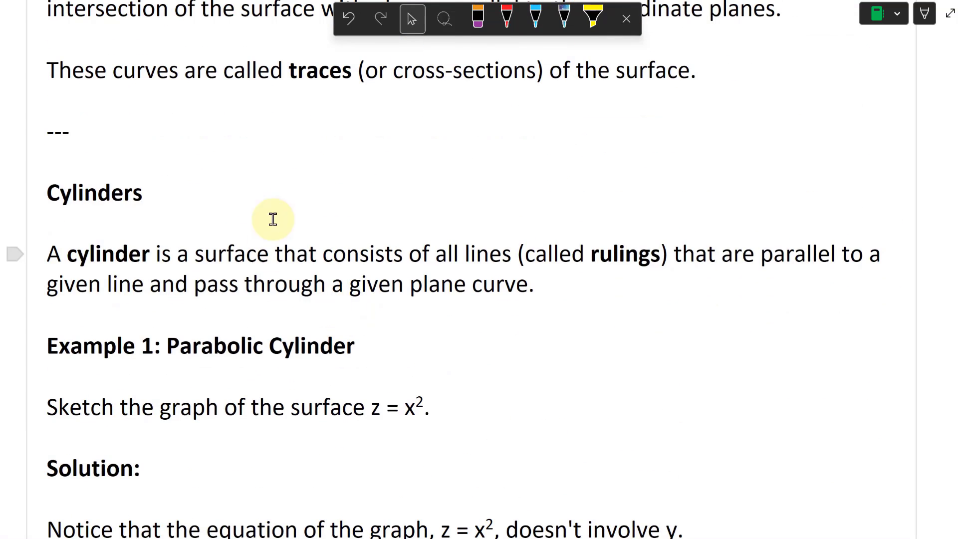
scroll(285, 204, "up", 1)
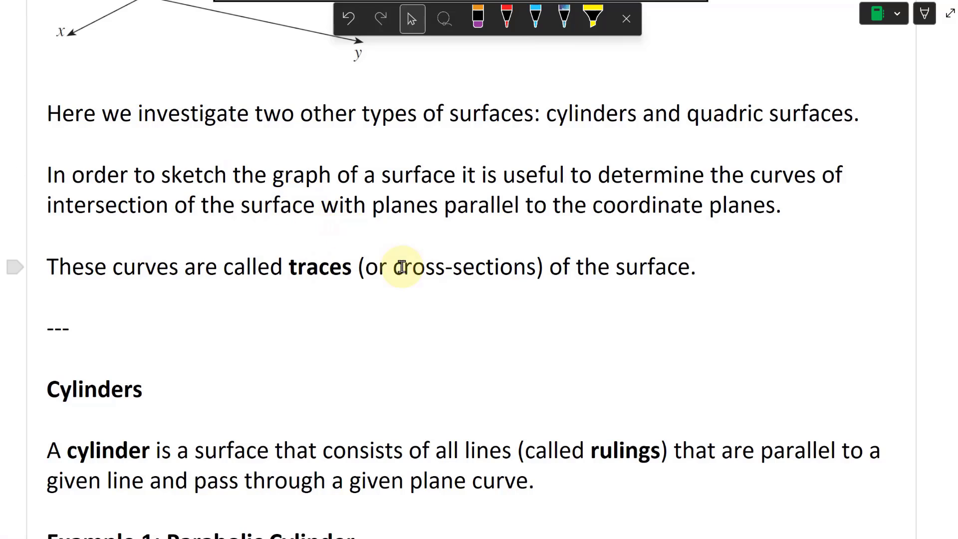
scroll(553, 257, "down", 4)
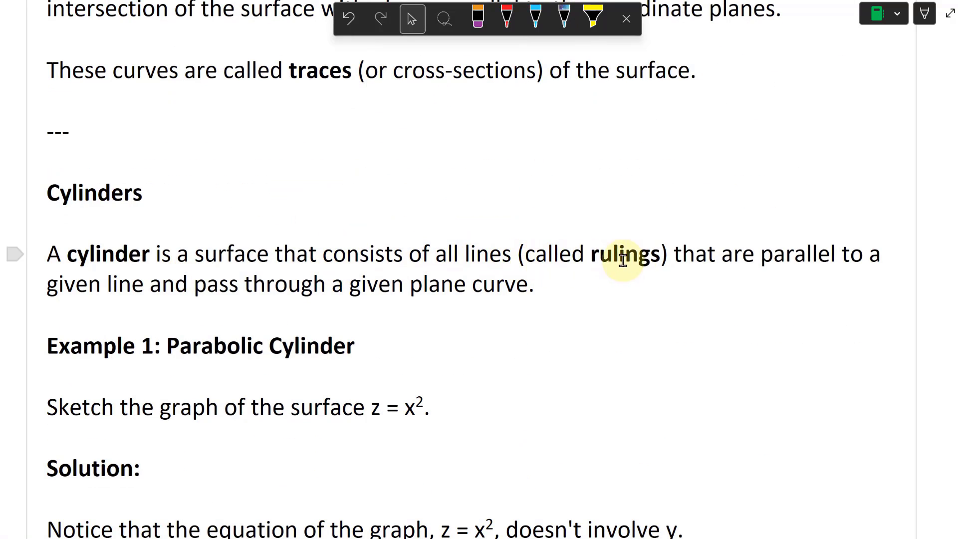
scroll(633, 257, "down", 4)
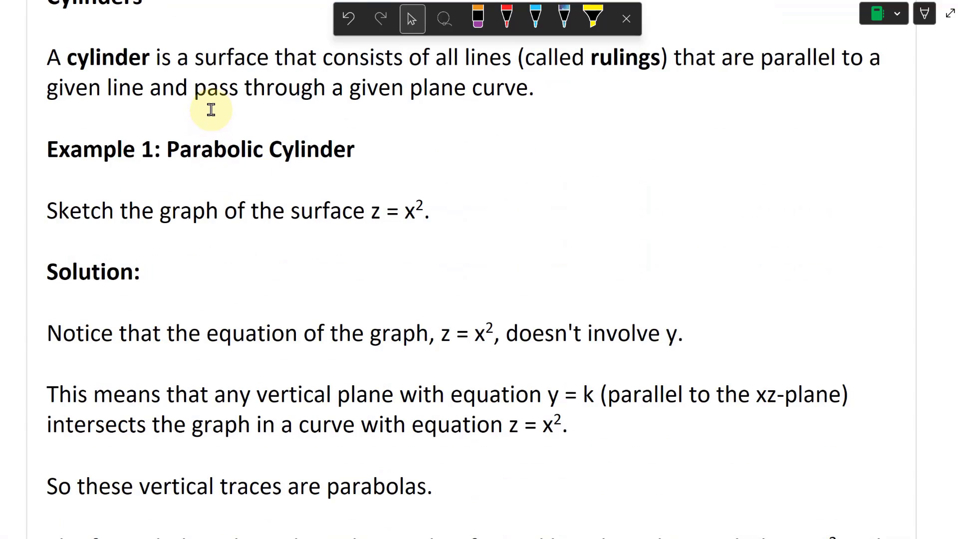
scroll(449, 110, "down", 14)
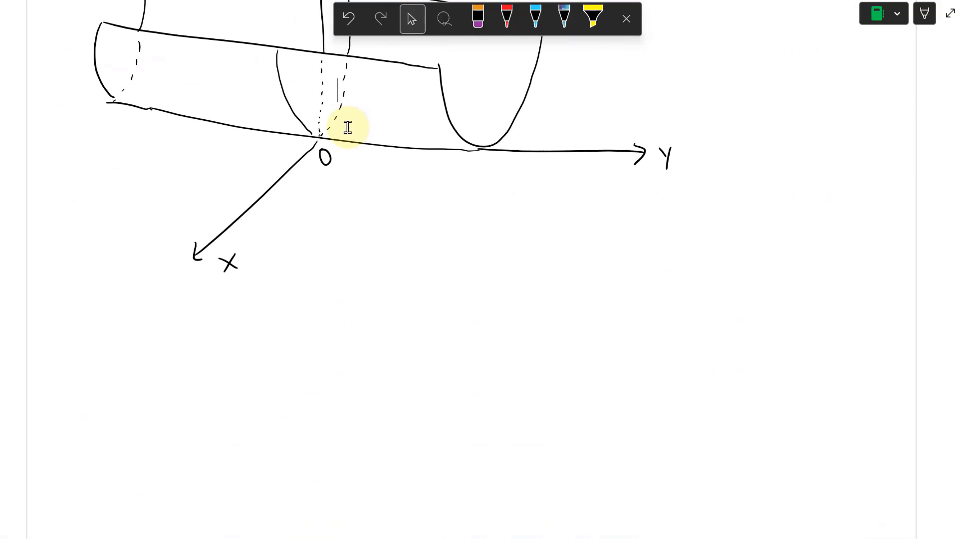
scroll(342, 128, "up", 6)
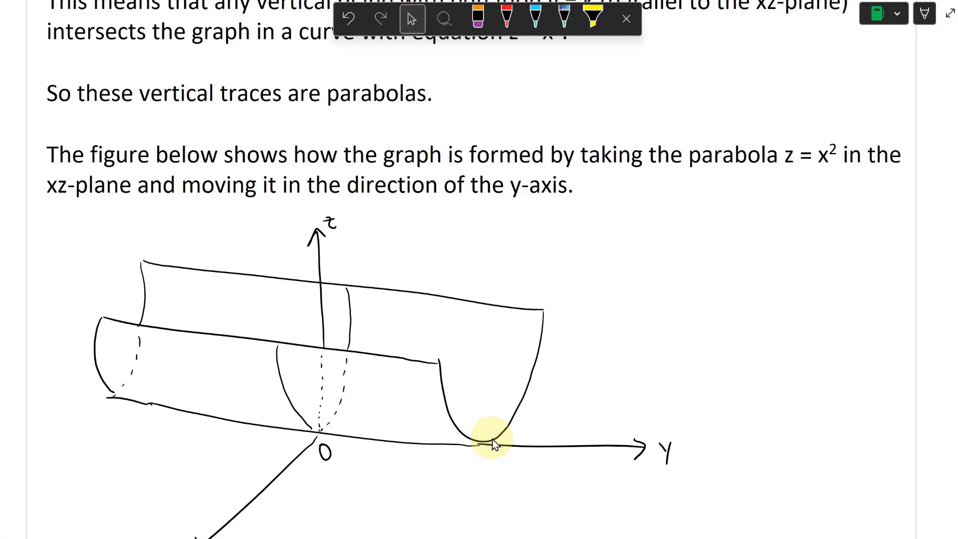
- In red ink, draw rulings along the trough's front and back and circle the Y label
left_click(507, 18)
left_click_drag(93, 344, 442, 392)
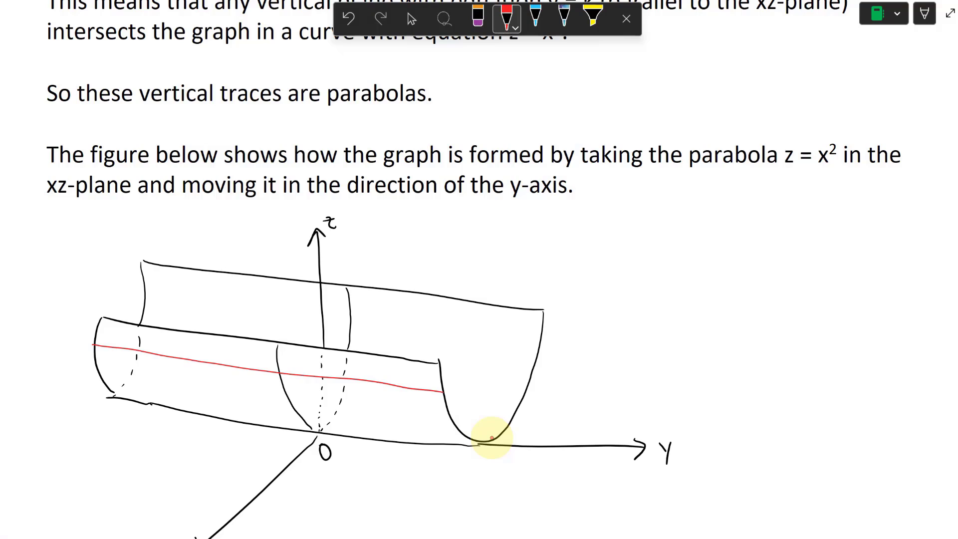
left_click_drag(678, 428, 690, 455)
left_click_drag(98, 372, 444, 415)
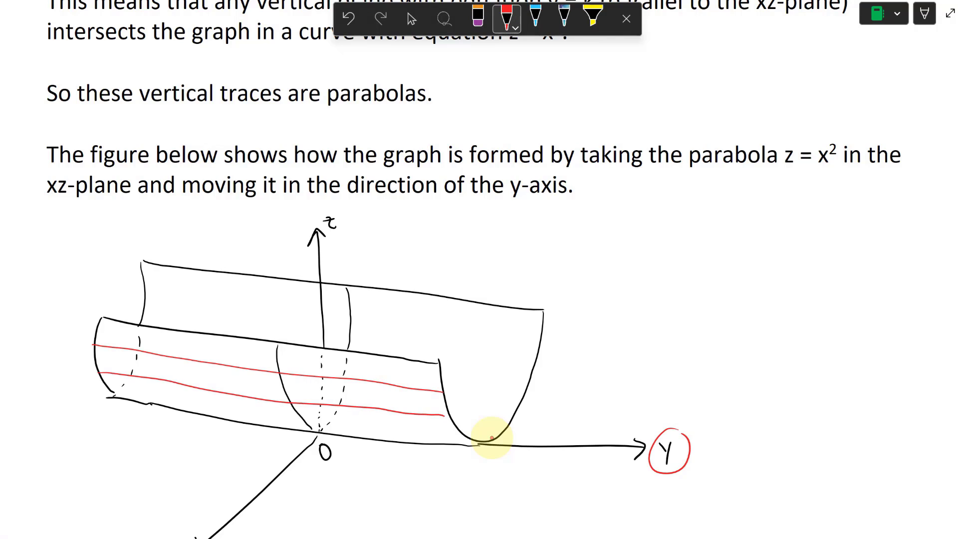
left_click_drag(167, 290, 388, 315)
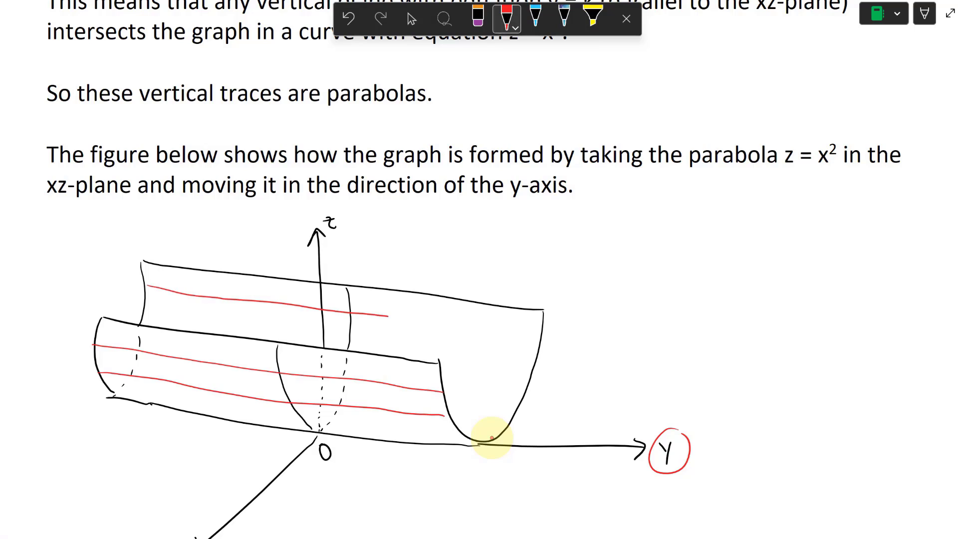
left_click_drag(502, 330, 541, 338)
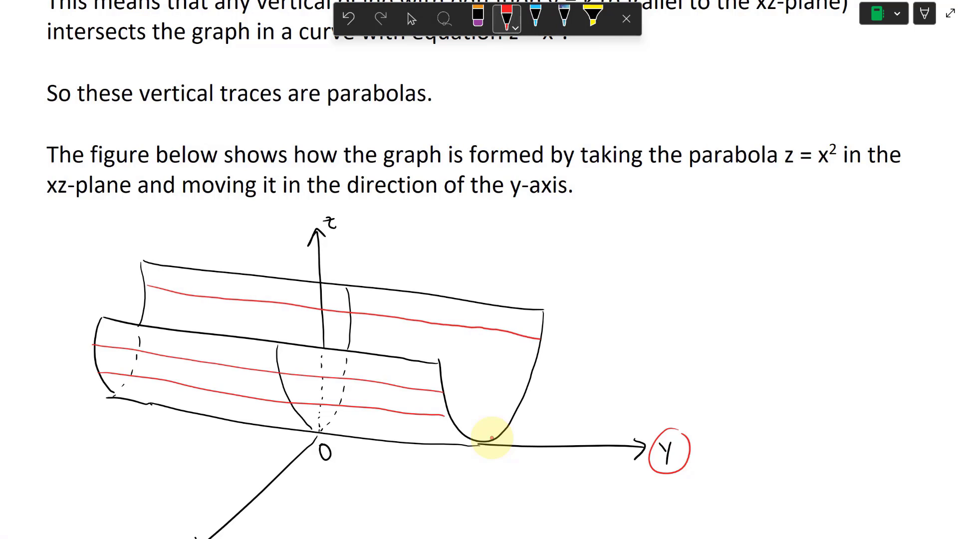
- Undo the top red ruling and redraw one along the trough's bottom edge
key("alt+d")
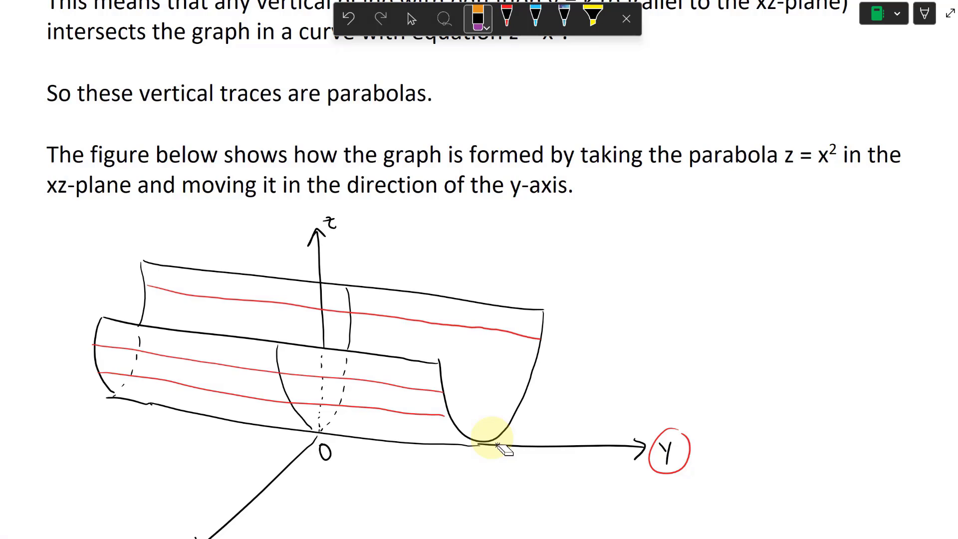
key("ctrl+z")
key("alt+d")
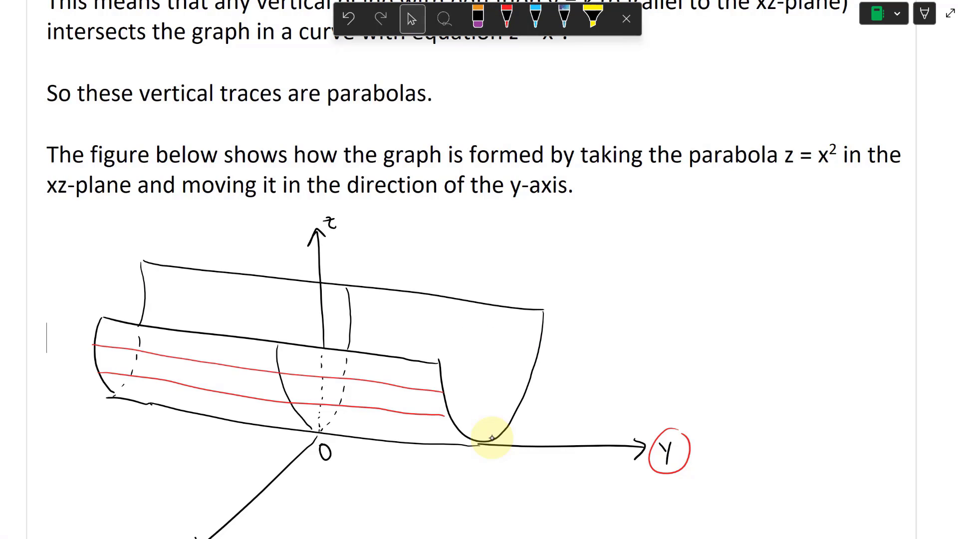
left_click_drag(105, 390, 389, 430)
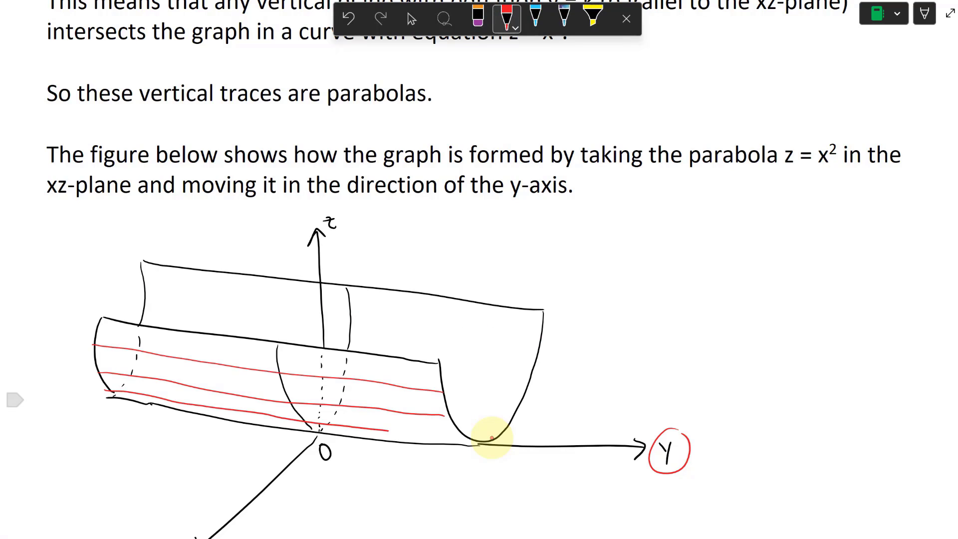
left_click_drag(491, 437, 491, 437)
key("Escape")
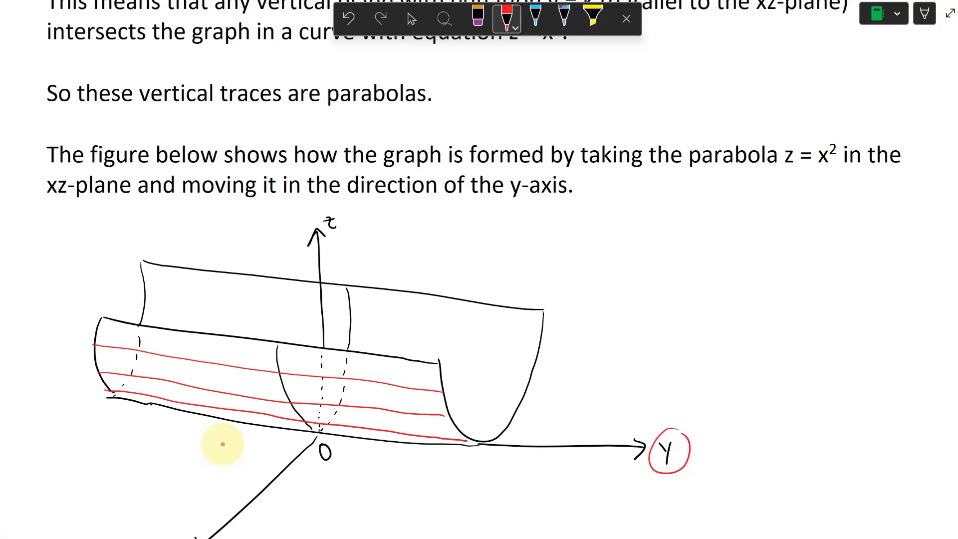
- Add a red arrow stroke and handwrite 'Rulings' beneath the sketch
left_click_drag(400, 440, 409, 496)
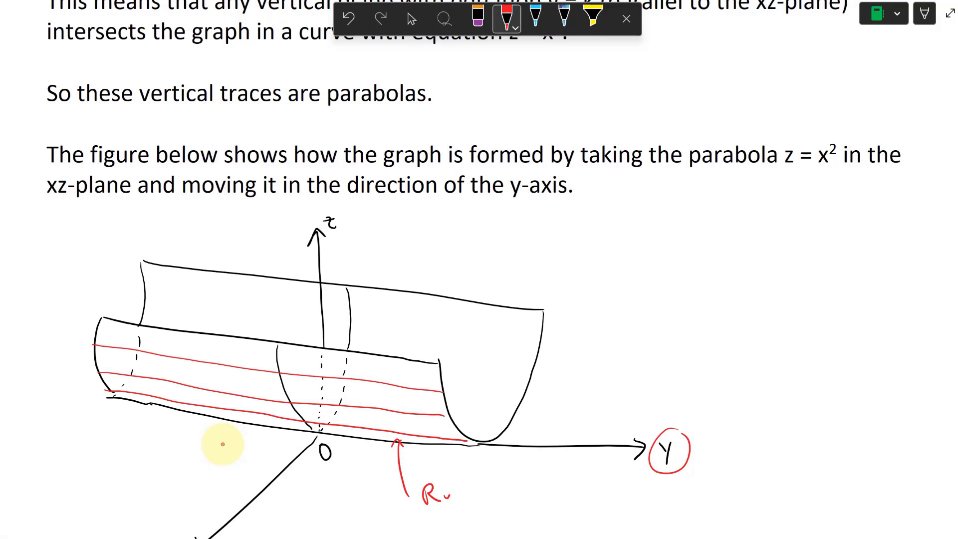
scroll(222, 444, "down", 3)
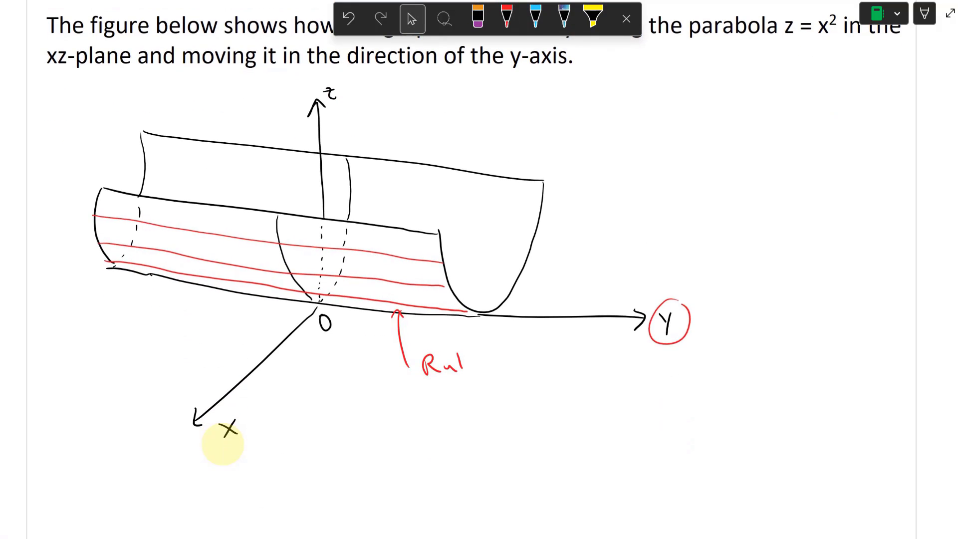
left_click_drag(475, 372, 483, 370)
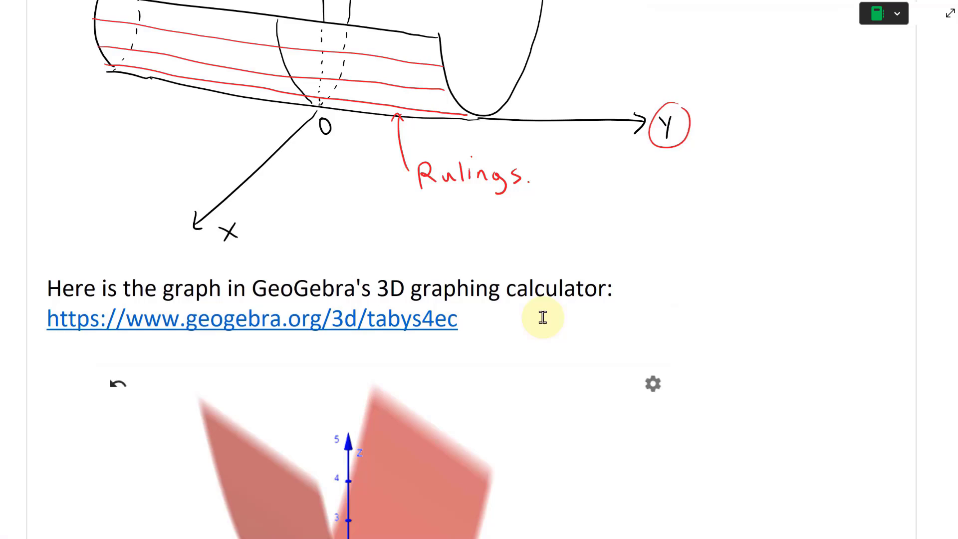
- Open the geogebra.org/3d link above the embedded graph of z = x² in the browser
scroll(541, 319, "up", 3)
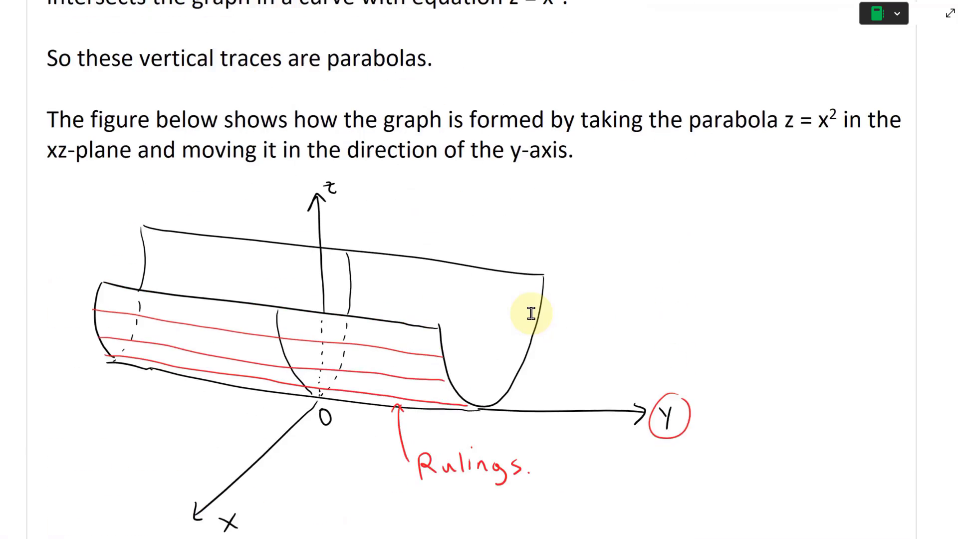
scroll(523, 310, "down", 1)
scroll(310, 438, "down", 2)
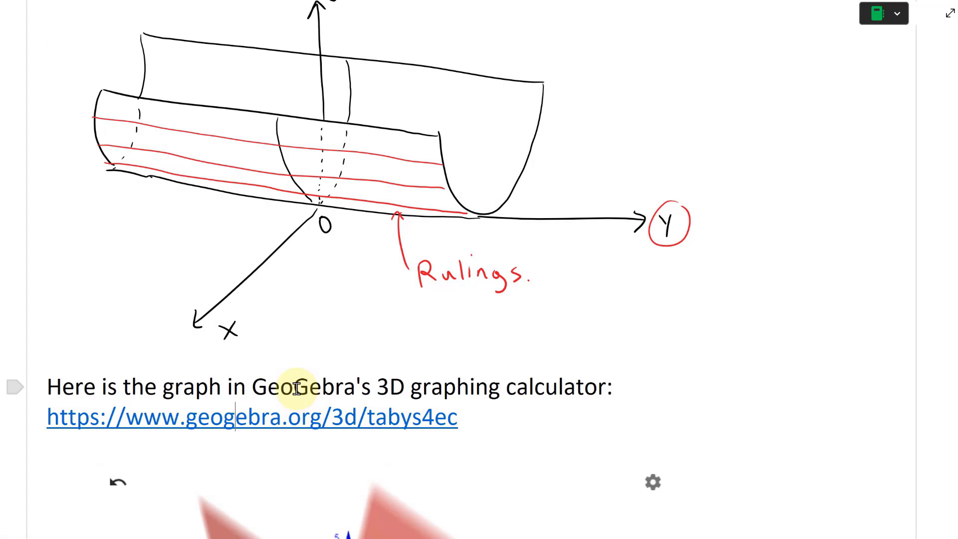
scroll(487, 391, "down", 5)
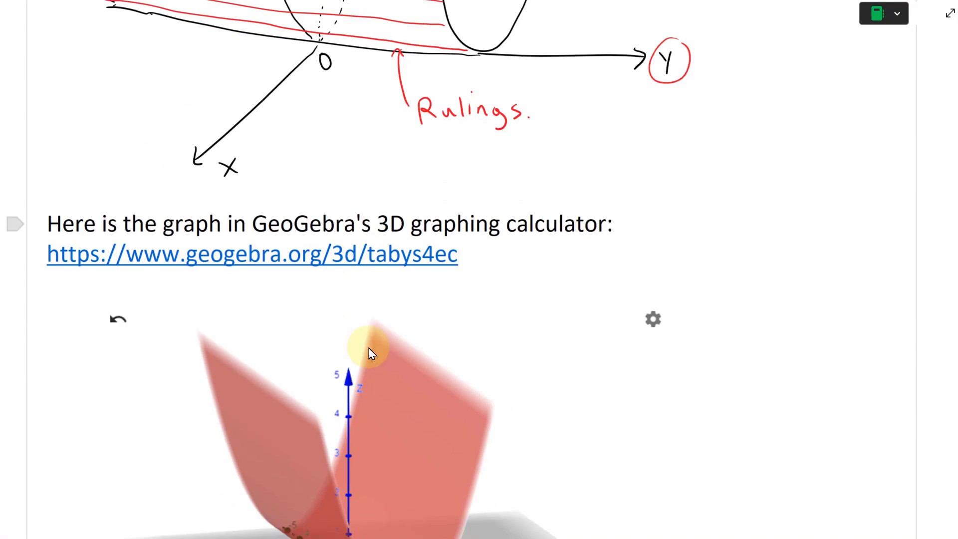
scroll(368, 353, "up", 1)
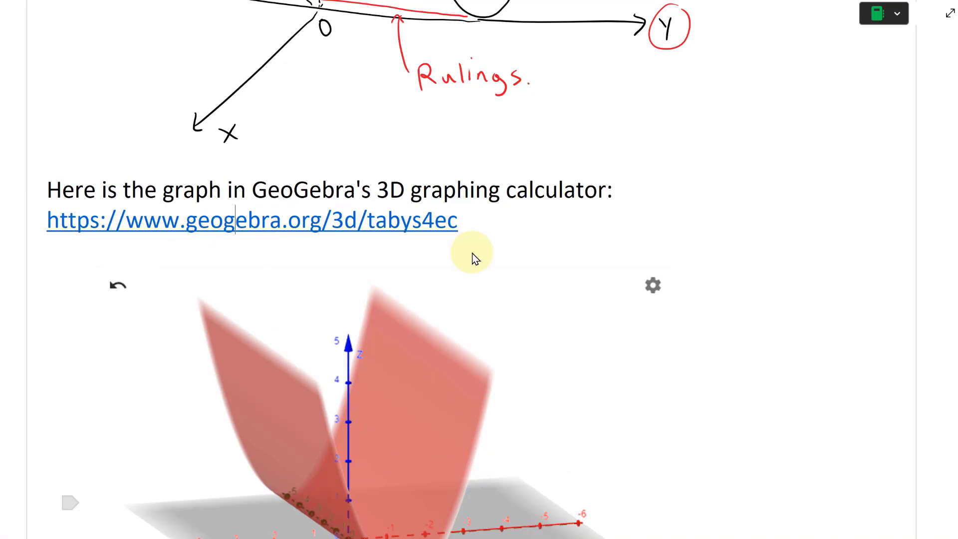
scroll(428, 222, "down", 2)
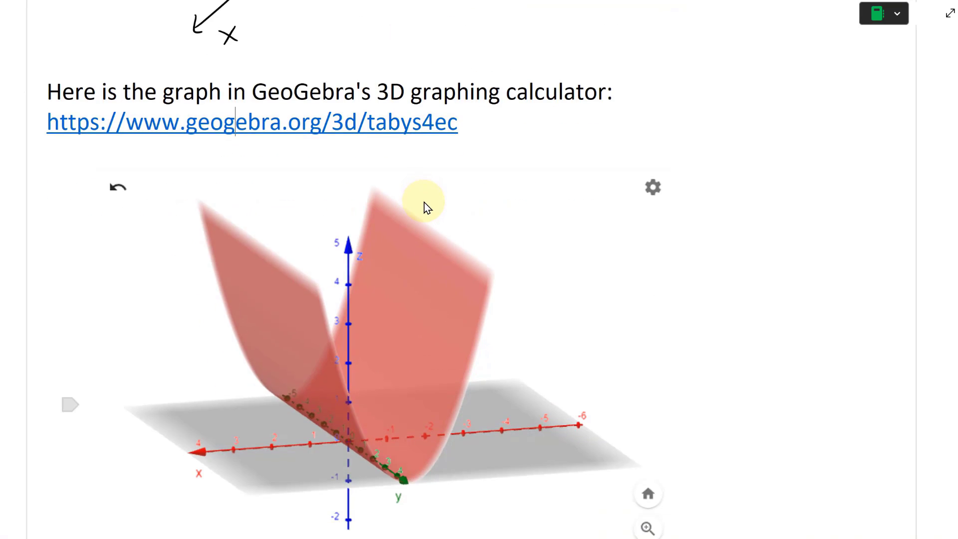
left_click(390, 390)
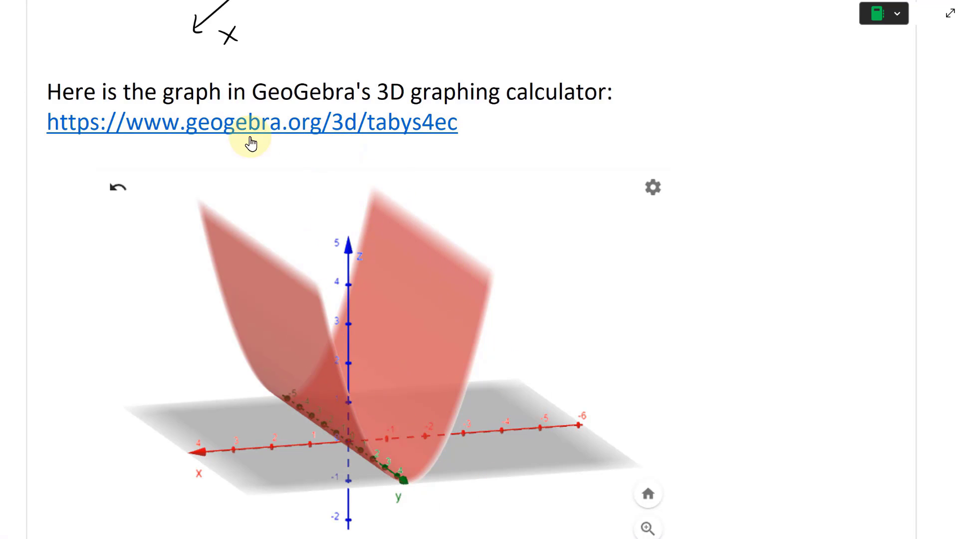
left_click(285, 133)
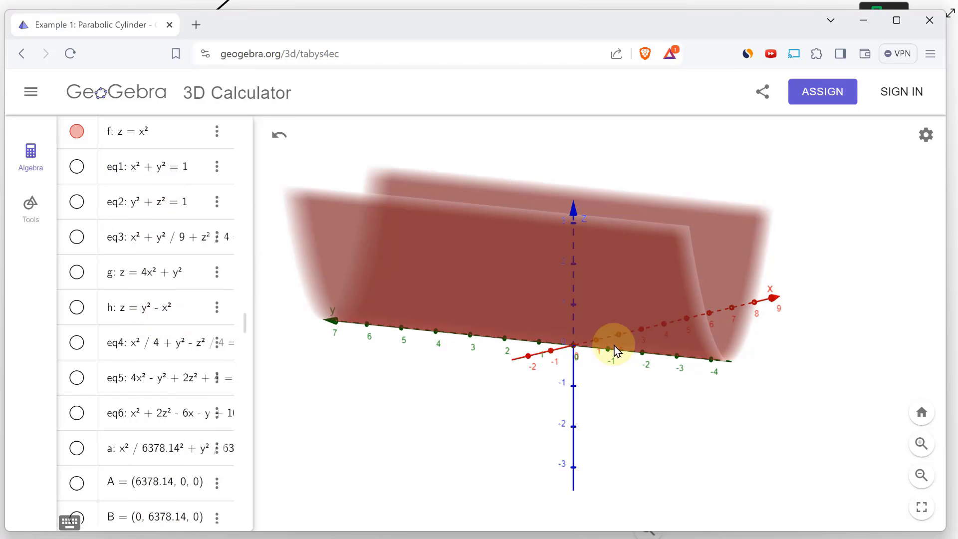
- Rotate the z = x² surface to side and front views, toggling f off and on
left_click_drag(663, 409, 635, 413)
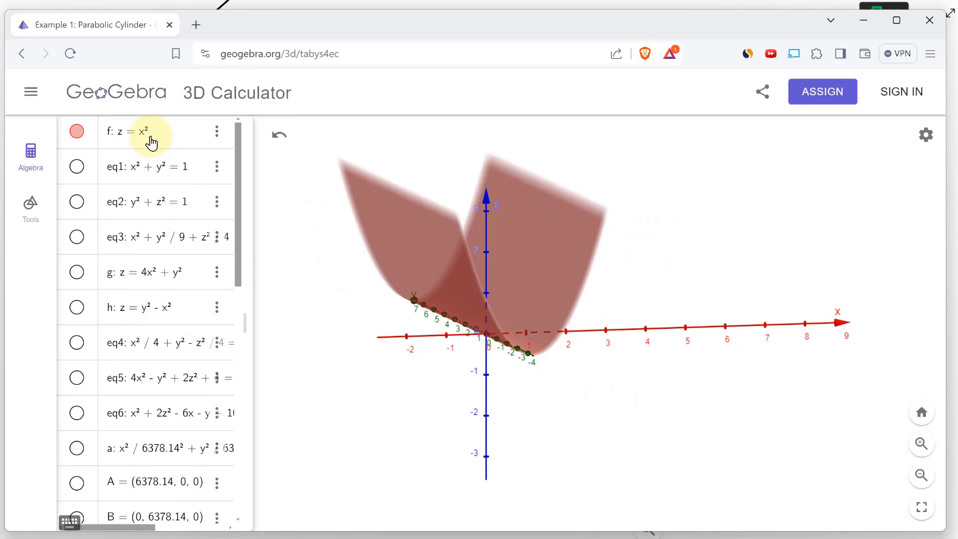
left_click(76, 132)
left_click(76, 133)
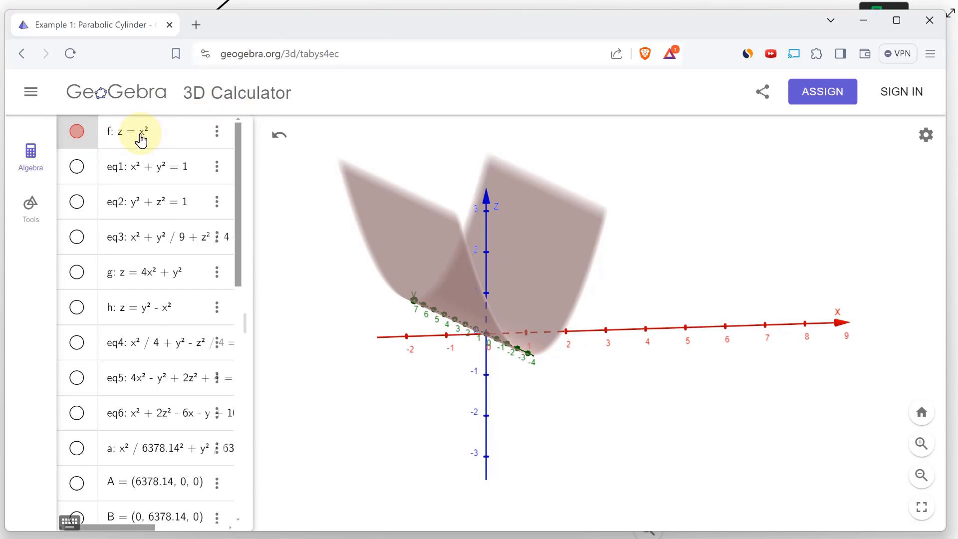
left_click_drag(412, 398, 432, 393)
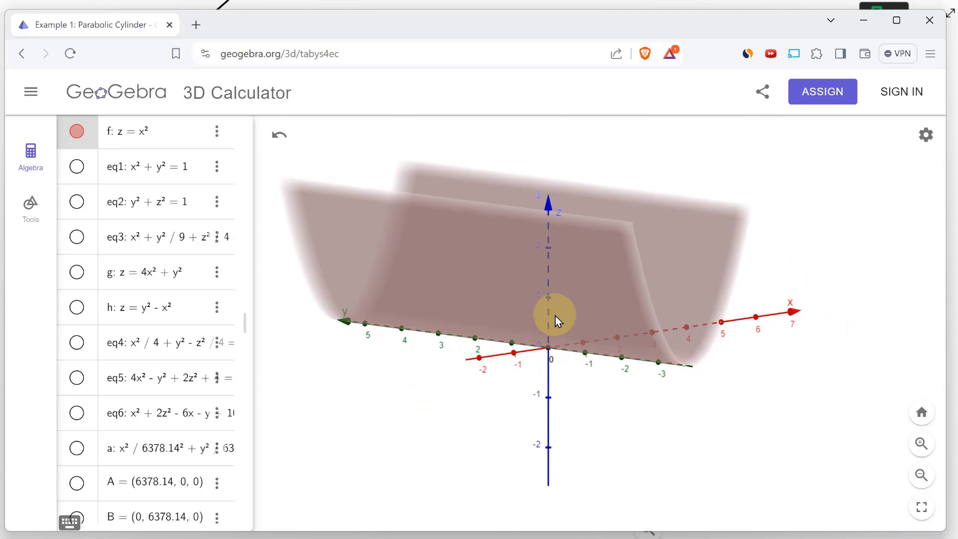
mouse_move(584, 438)
left_mouse_down()
mouse_move(457, 444)
mouse_move(437, 429)
mouse_move(442, 449)
mouse_move(513, 391)
mouse_move(580, 323)
mouse_move(565, 315)
mouse_move(543, 325)
mouse_move(558, 315)
mouse_move(585, 326)
mouse_move(556, 338)
mouse_move(573, 342)
left_mouse_up()
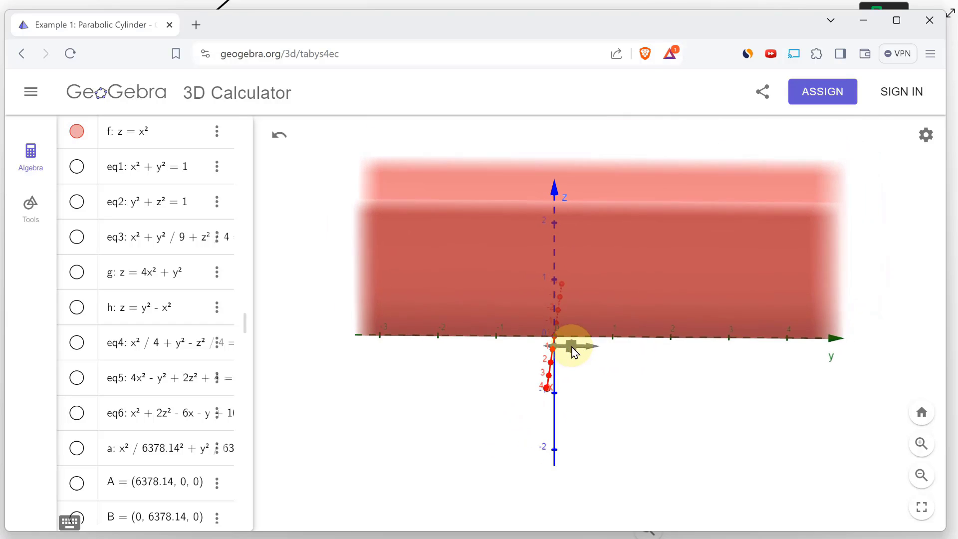
left_click_drag(639, 374, 581, 370)
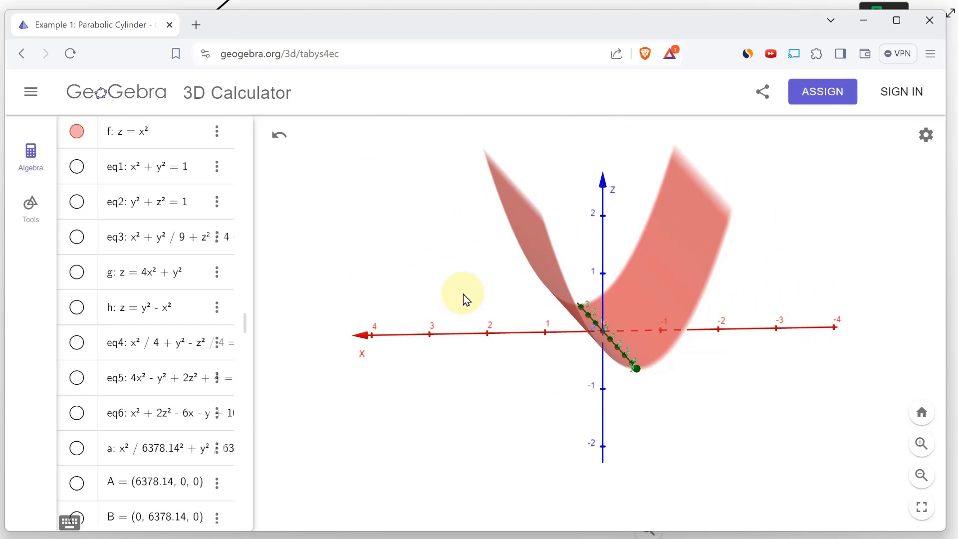
- Return to the OneNote page and scroll to the text below the graph
key("alt+Tab")
scroll(429, 248, "down", 4)
scroll(429, 248, "down", 4)
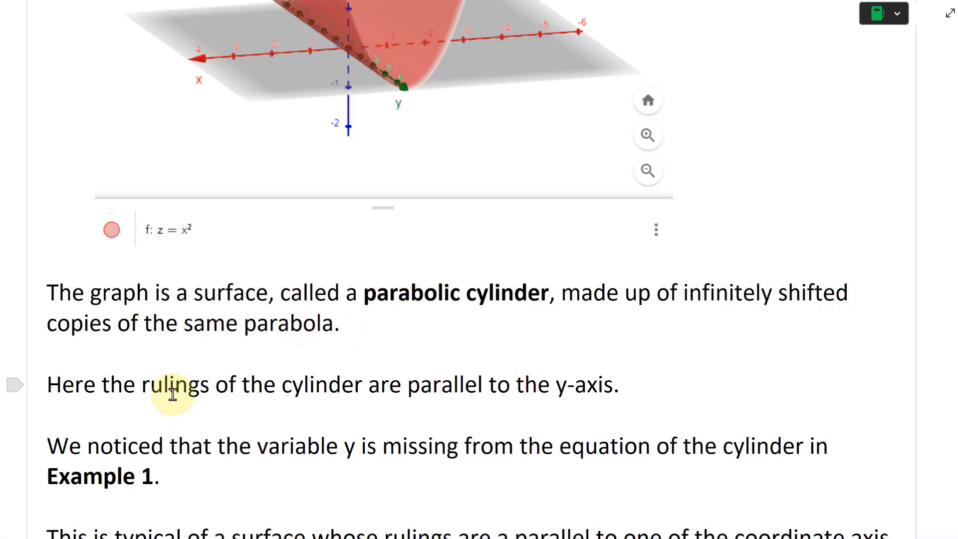
- Select the phrase noting that y is missing from the equation
scroll(344, 389, "down", 2)
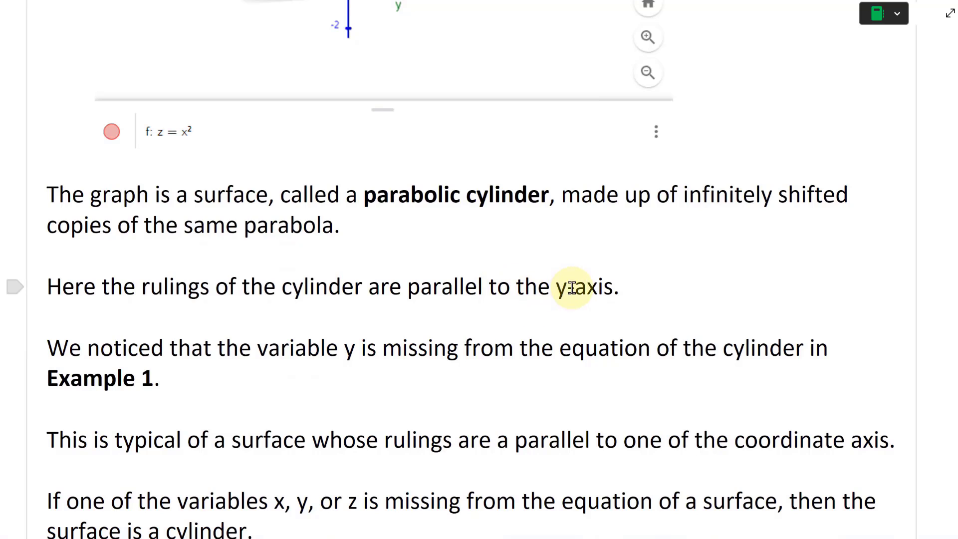
scroll(577, 290, "down", 2)
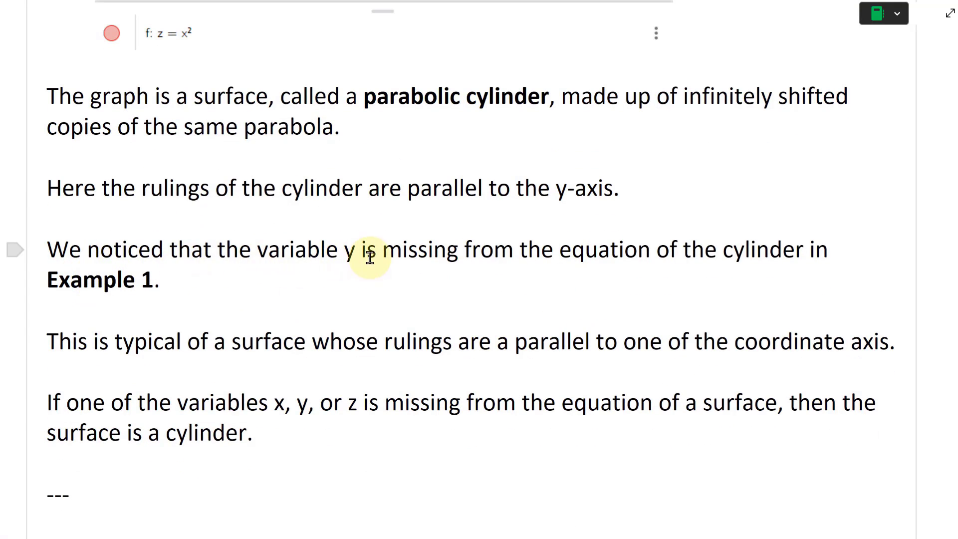
left_click(351, 253)
left_click_drag(351, 253, 796, 257)
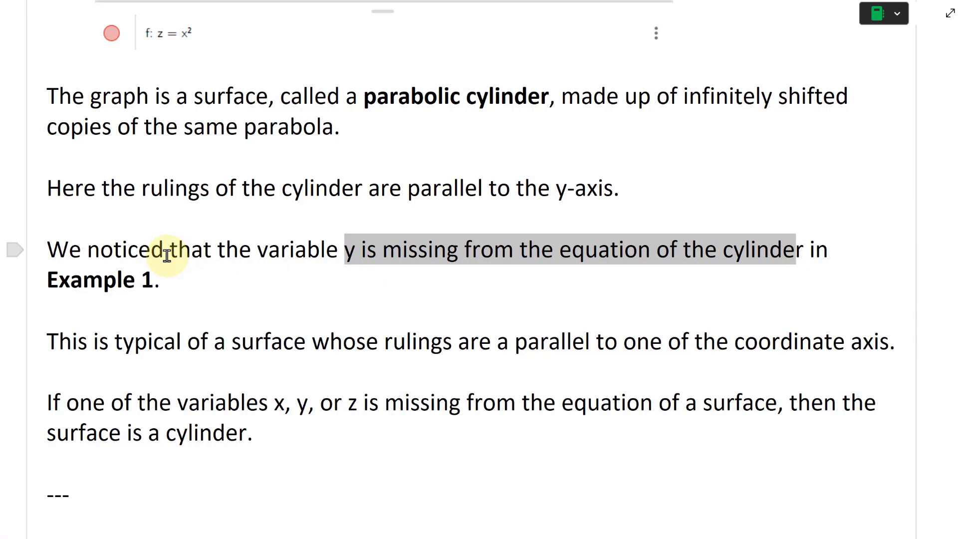
scroll(162, 251, "down", 3)
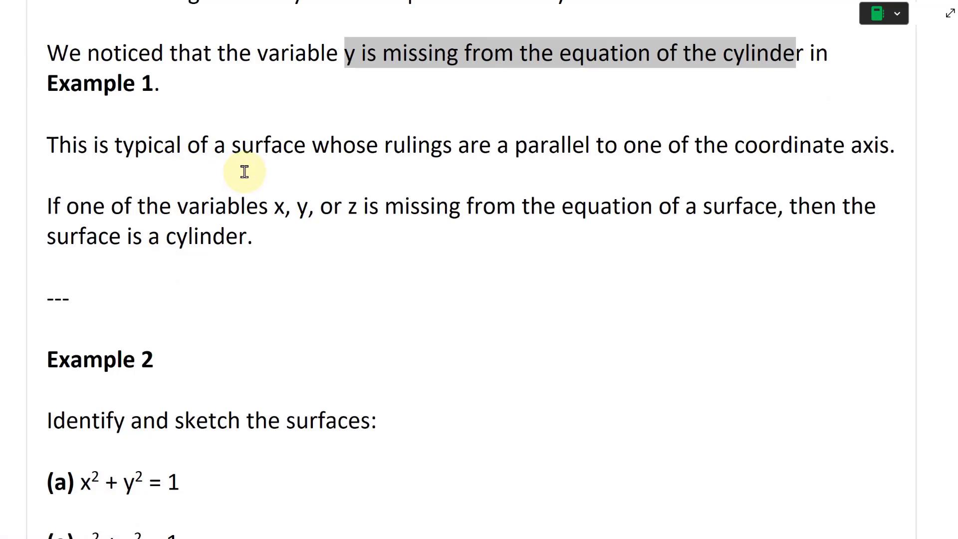
scroll(509, 190, "up", 2)
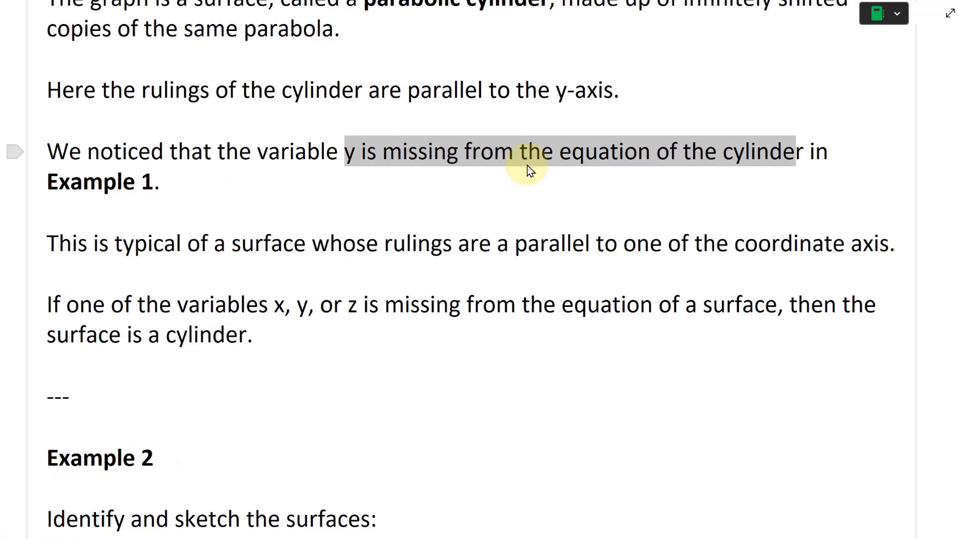
- Delete the extra 'a' before 'parallel' and change 'axis' to 'axes'
left_click(506, 251)
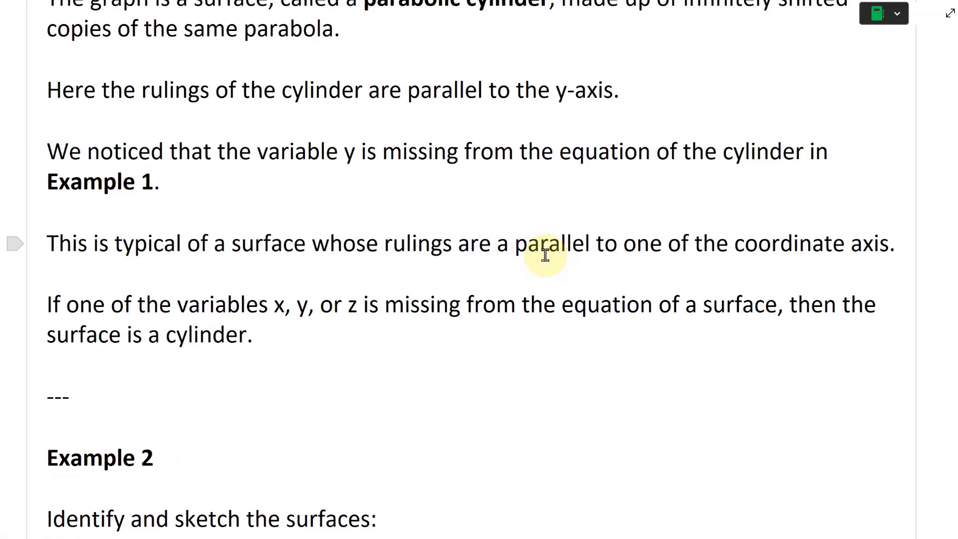
key("BackSpace")
key("BackSpace")
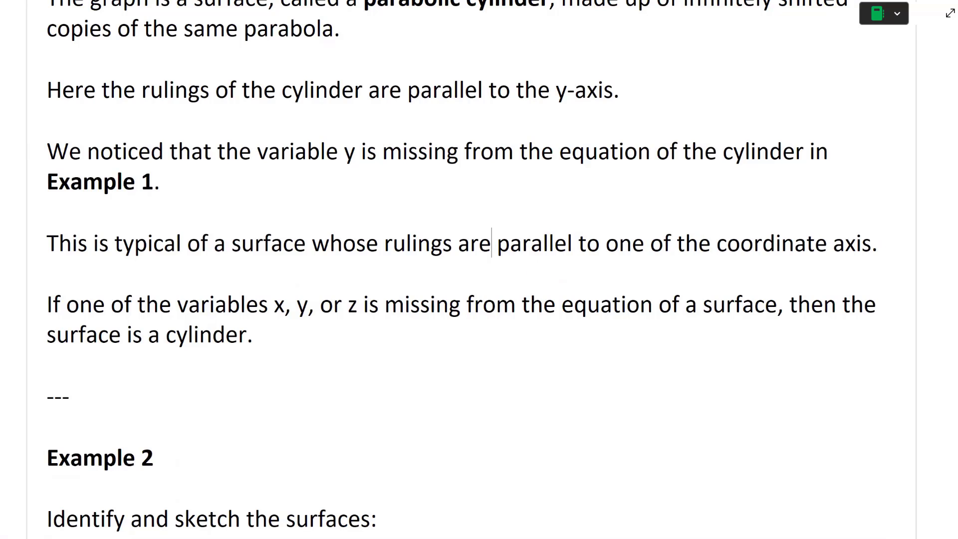
key("End")
key("Left")
key("Left")
key("BackSpace")
type("e")
scroll(514, 272, "down", 2)
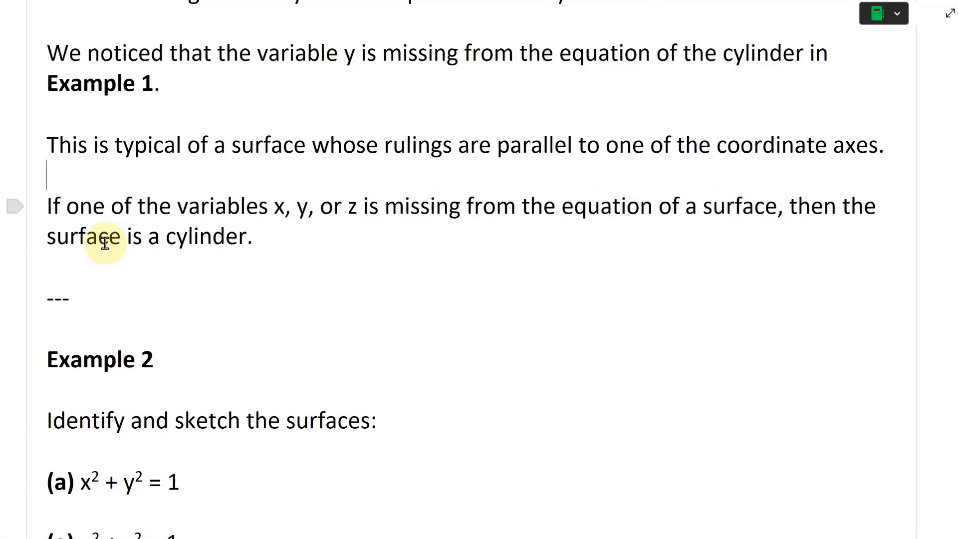
- Select and deselect the word 'cylinder', then scroll around the Example 1 text
left_click_drag(170, 243, 247, 235)
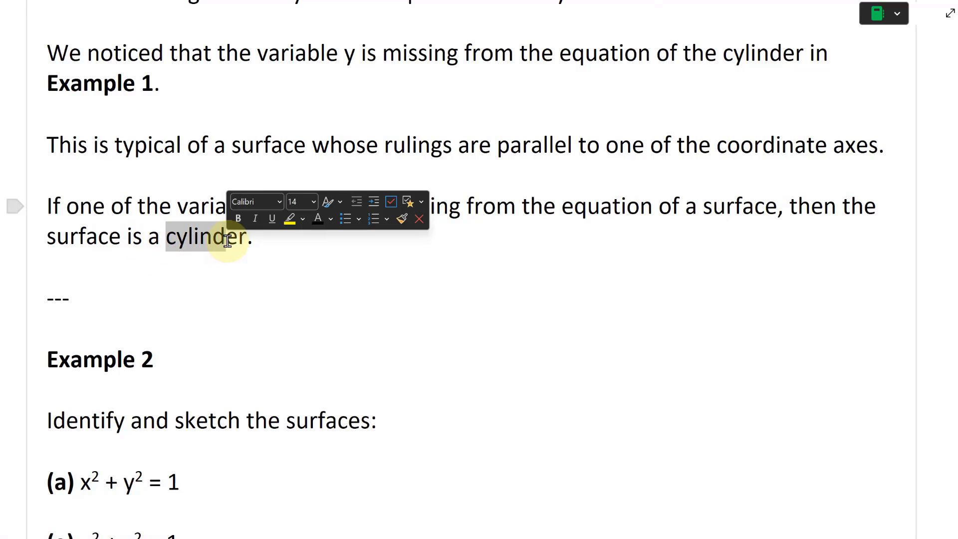
left_click(148, 221)
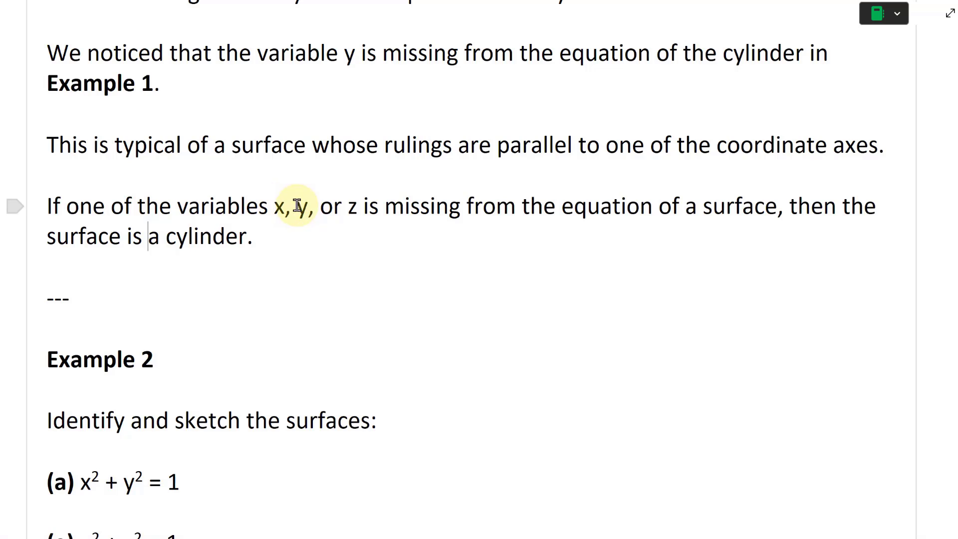
scroll(403, 239, "up", 15)
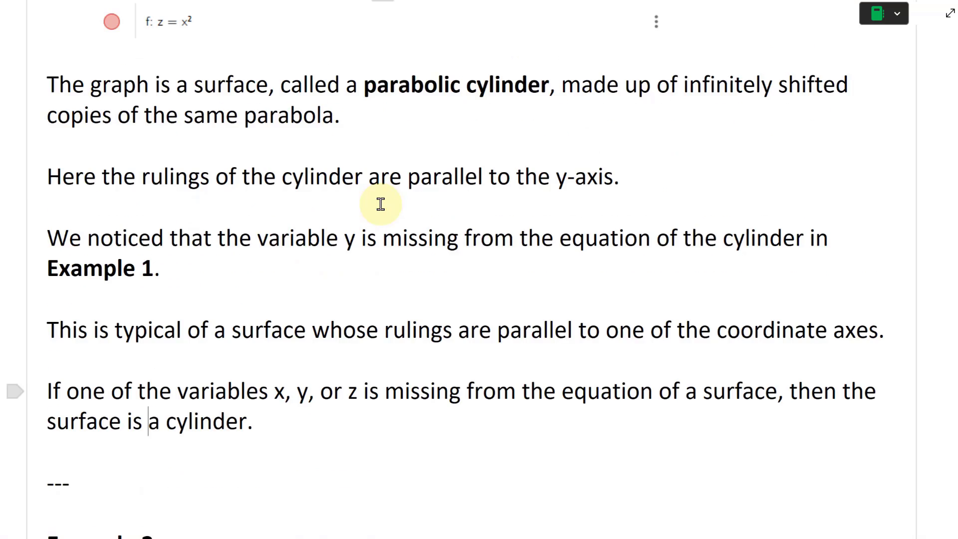
scroll(403, 238, "down", 2)
scroll(372, 283, "up", 10)
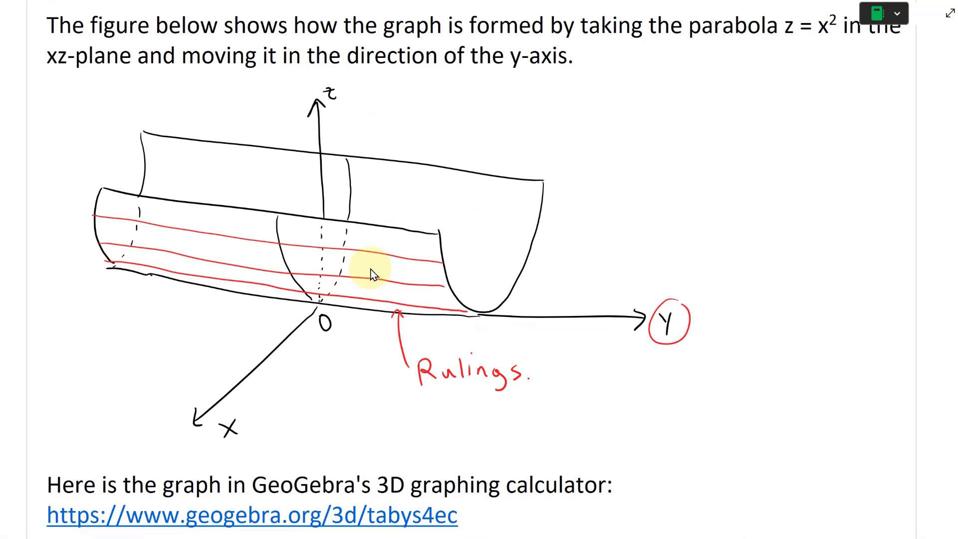
scroll(681, 273, "down", 15)
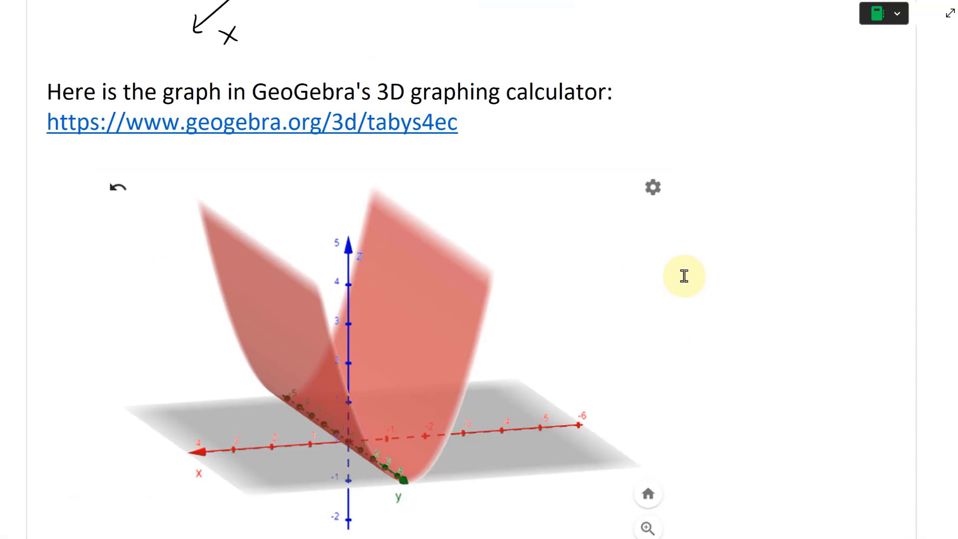